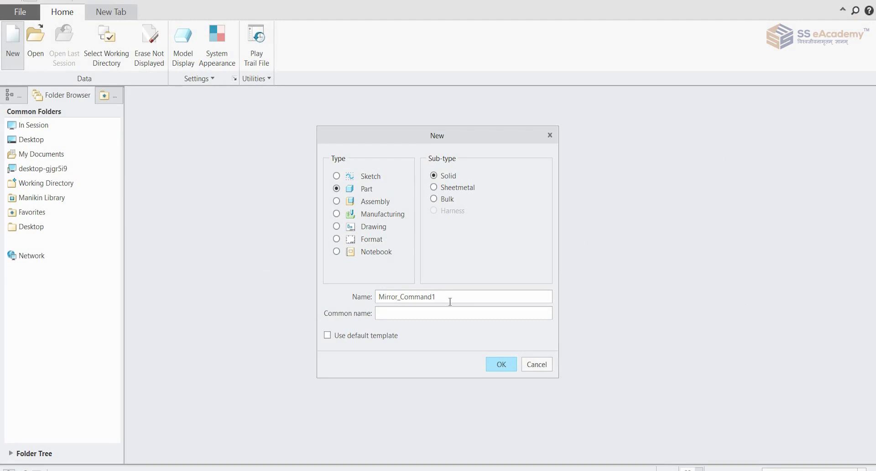
Create the new solid part Mirror_Command1 without using the default template
{"action": "left_click", "coordinate": [501, 364]}
{"action": "left_click", "coordinate": [438, 275]}
{"action": "left_click", "coordinate": [380, 297]}
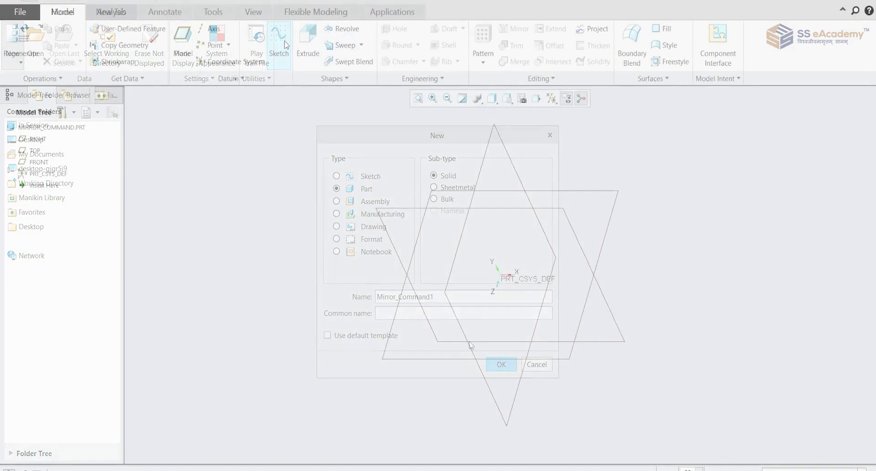
Start an extrusion on the TOP plane, face the sketch plane, and sketch a center rectangle about 408 wide centered on the origin
{"action": "left_click", "coordinate": [307, 37]}
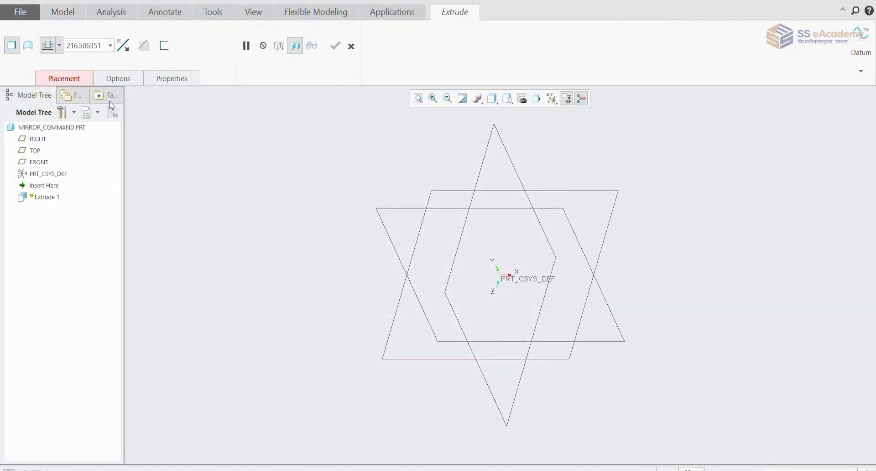
{"action": "left_click", "coordinate": [438, 192]}
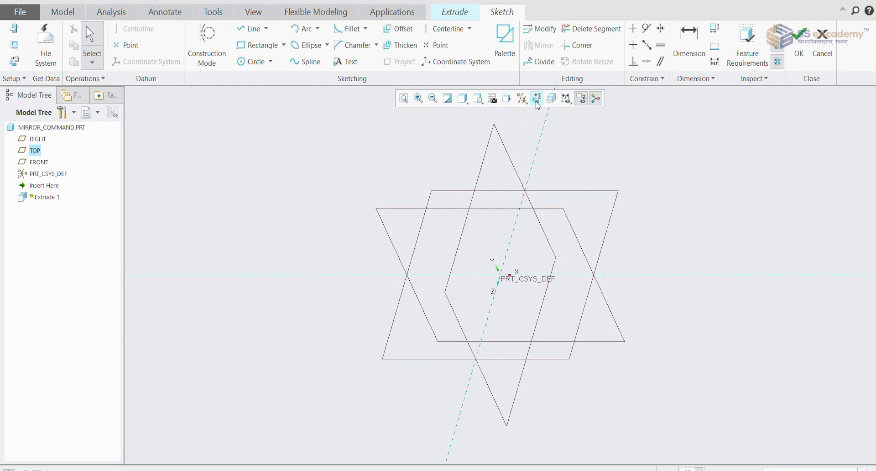
{"action": "left_click", "coordinate": [537, 101]}
{"action": "left_click", "coordinate": [284, 45]}
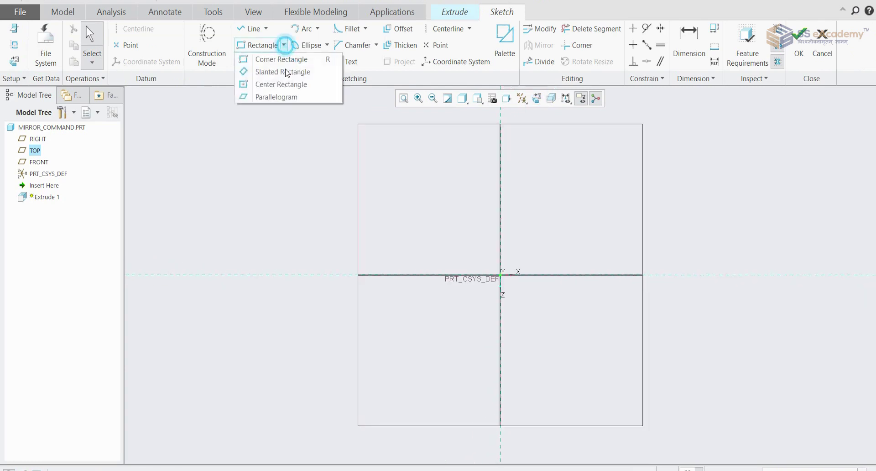
{"action": "left_click", "coordinate": [279, 85]}
{"action": "left_click", "coordinate": [501, 275]}
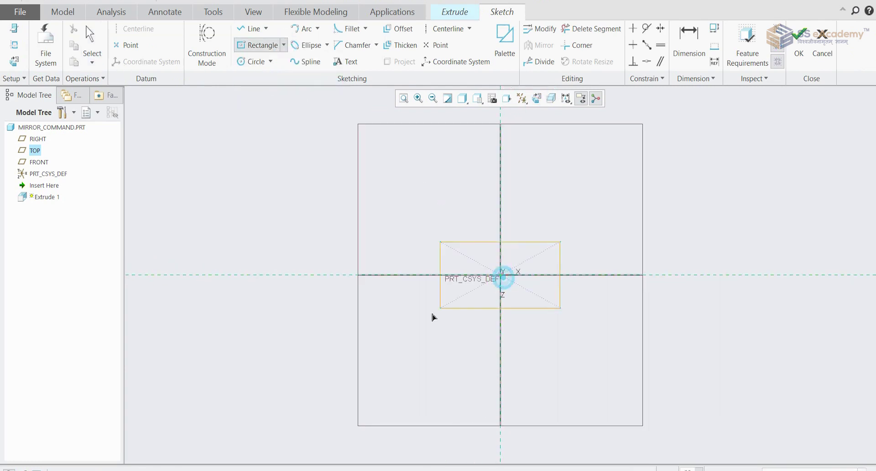
{"action": "left_click", "coordinate": [386, 345]}
Set the rectangle's height to 100 and width to 300, and finish the sketch
{"action": "double_click", "coordinate": [377, 292]}
{"action": "type", "text": "100"}
{"action": "key", "text": "Return"}
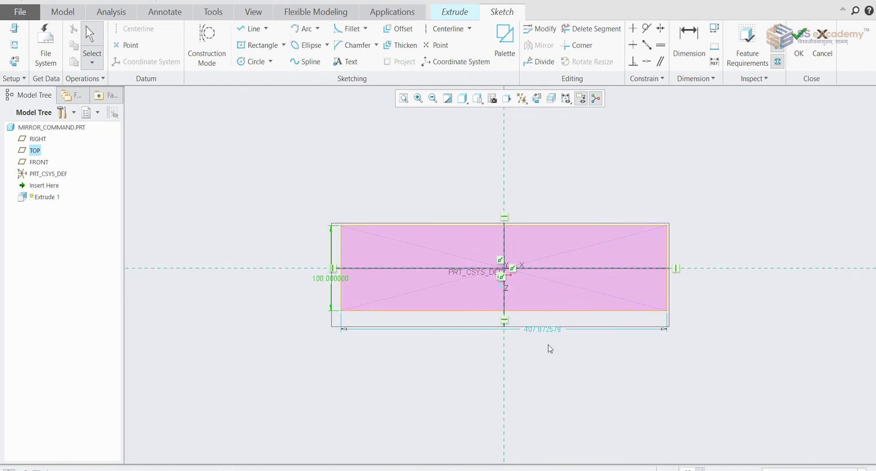
{"action": "double_click", "coordinate": [549, 327]}
{"action": "type", "text": "300"}
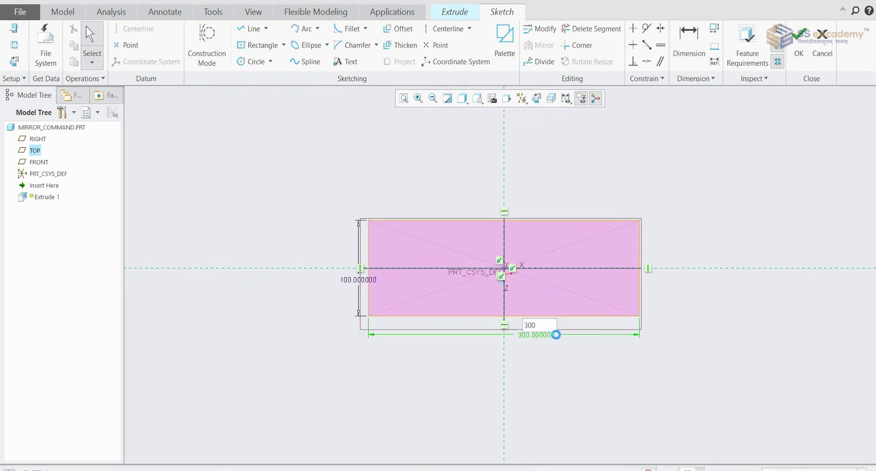
{"action": "key", "text": "Return"}
{"action": "left_click", "coordinate": [798, 50]}
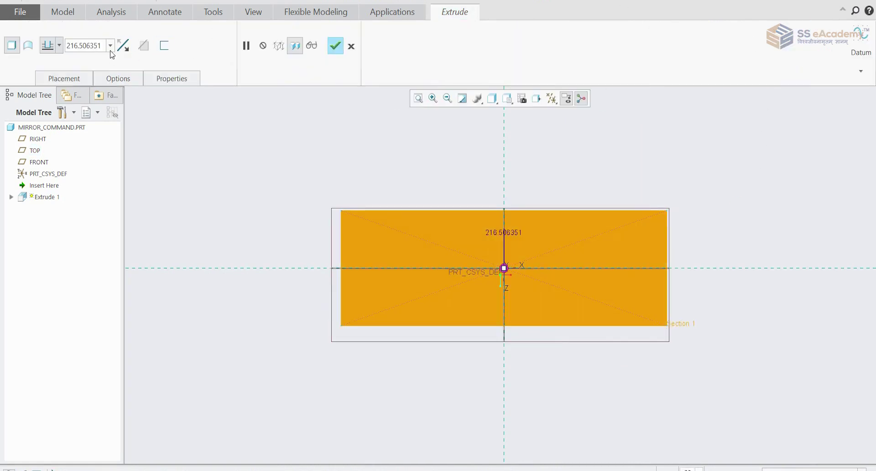
Extrude the rectangle to a depth of 10, symmetric about the sketch plane
{"action": "double_click", "coordinate": [92, 46]}
{"action": "type", "text": "10"}
{"action": "key", "text": "Return"}
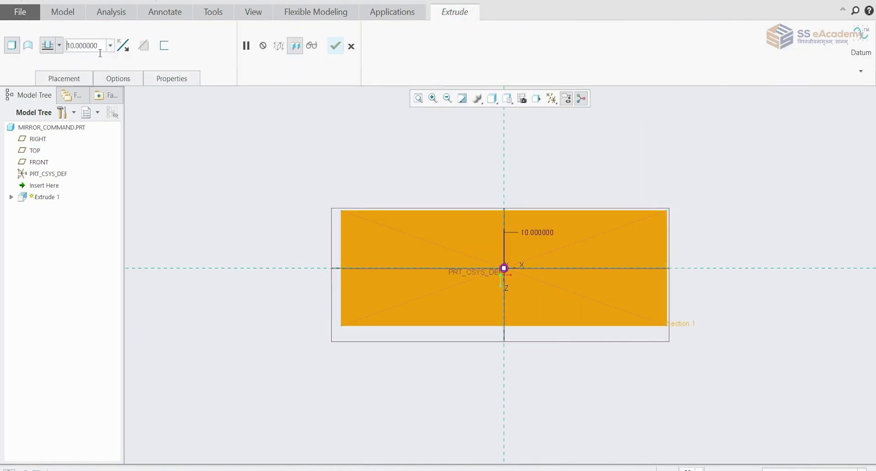
{"action": "left_click", "coordinate": [60, 45]}
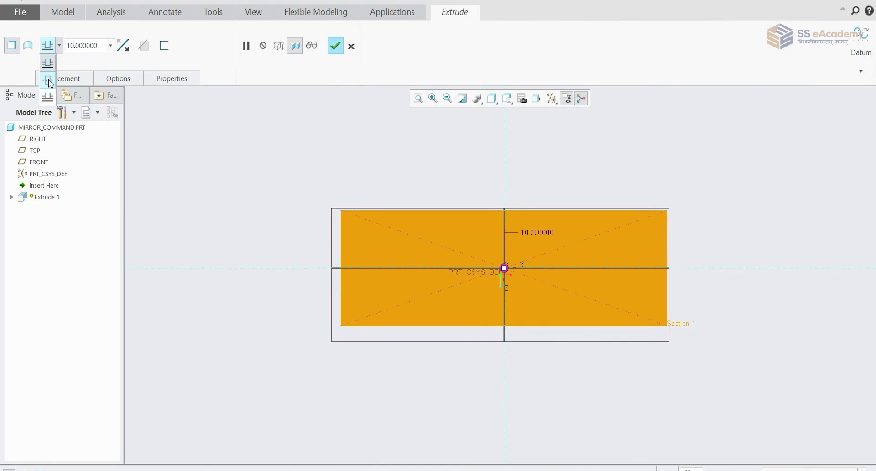
{"action": "left_click", "coordinate": [49, 79]}
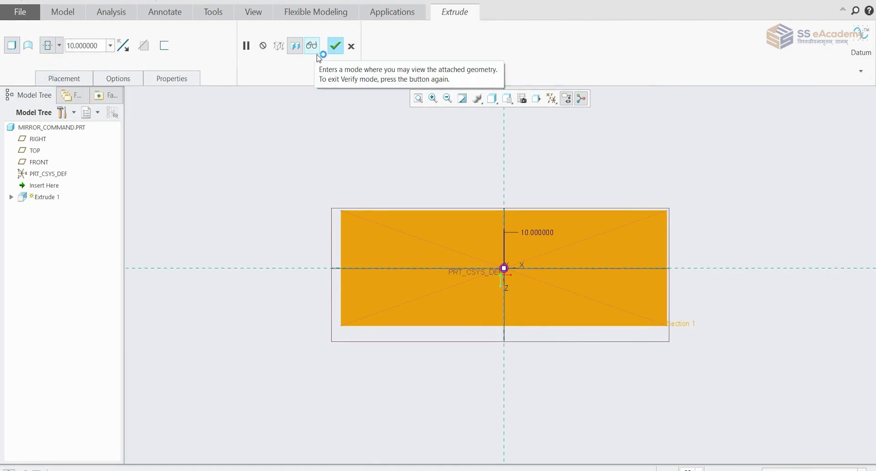
{"action": "left_click", "coordinate": [335, 46]}
Place a hole on the plate's upper face, referenced about 98 from the RIGHT plane and about 22 from the FRONT plane
{"action": "mouse_move", "coordinate": [383, 158]}
{"action": "middle_mouse_down"}
{"action": "mouse_move", "coordinate": [412, 199]}
{"action": "mouse_move", "coordinate": [376, 168]}
{"action": "mouse_move", "coordinate": [382, 143]}
{"action": "middle_mouse_up"}
{"action": "left_click", "coordinate": [382, 144]}
{"action": "key", "text": "ctrl+d"}
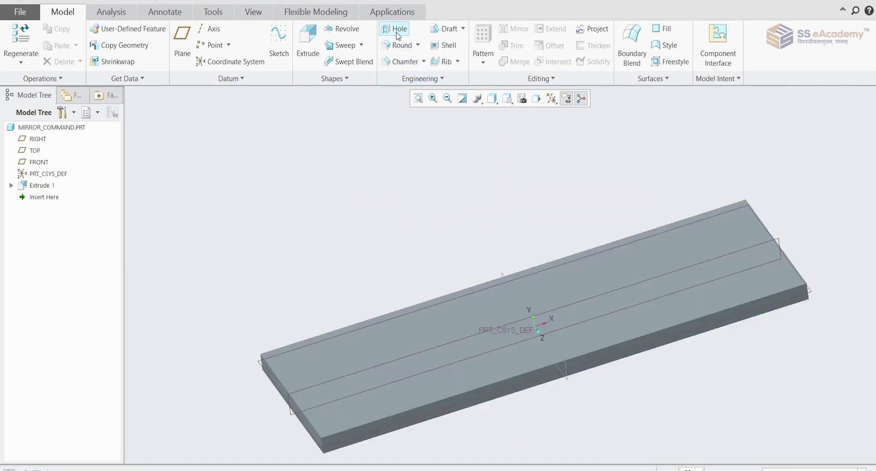
{"action": "left_click", "coordinate": [398, 35]}
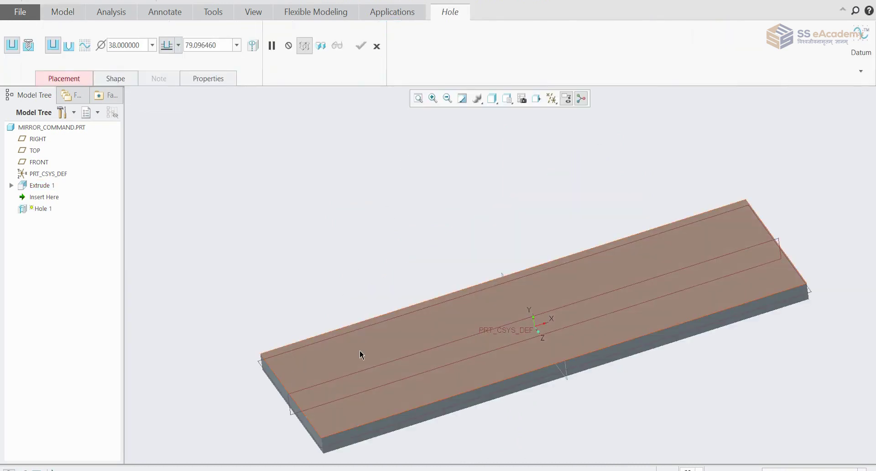
{"action": "left_click", "coordinate": [362, 349]}
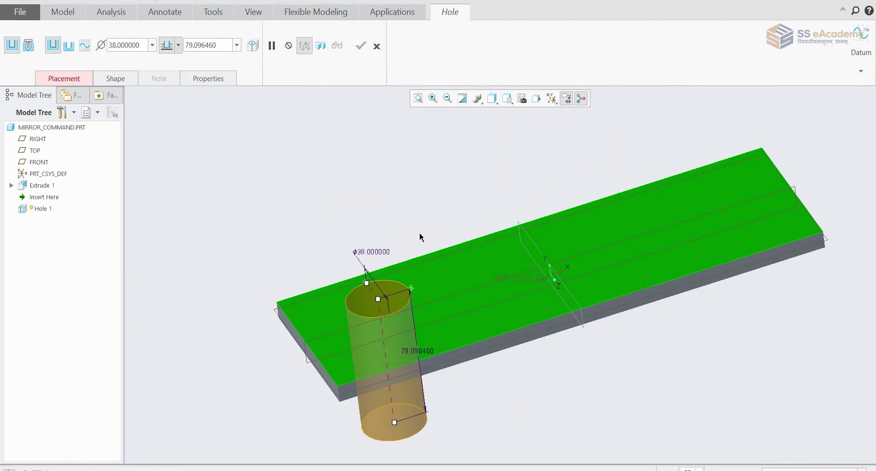
{"action": "mouse_move", "coordinate": [420, 285]}
{"action": "middle_mouse_down"}
{"action": "mouse_move", "coordinate": [429, 274]}
{"action": "mouse_move", "coordinate": [424, 286]}
{"action": "middle_mouse_up"}
{"action": "scroll", "coordinate": [425, 286], "scroll_direction": "up", "scroll_amount": 4}
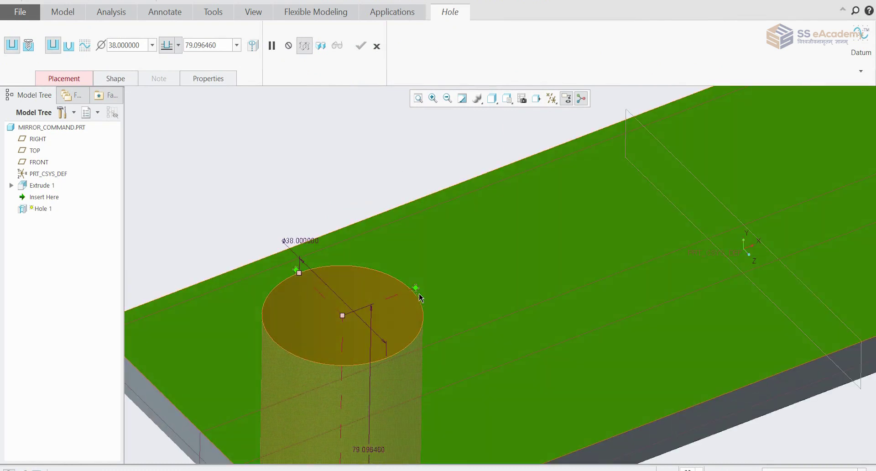
{"action": "scroll", "coordinate": [420, 289], "scroll_direction": "down", "scroll_amount": 2}
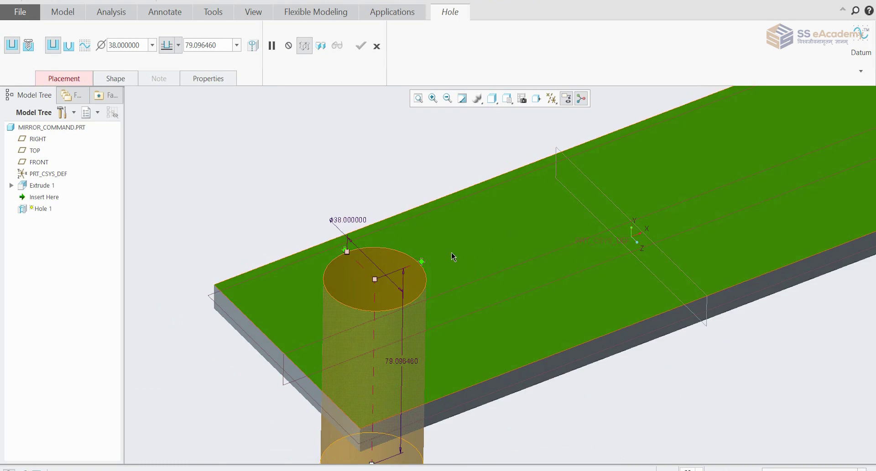
{"action": "left_click_drag", "start_coordinate": [587, 175], "coordinate": [602, 196]}
{"action": "left_click_drag", "start_coordinate": [345, 250], "coordinate": [431, 301]}
{"action": "scroll", "coordinate": [431, 301], "scroll_direction": "down", "scroll_amount": 2}
{"action": "middle_click_drag", "start_coordinate": [438, 301], "coordinate": [435, 274]}
Set the hole's diameter to 10
{"action": "double_click", "coordinate": [132, 45]}
{"action": "type", "text": "10"}
{"action": "key", "text": "Return"}
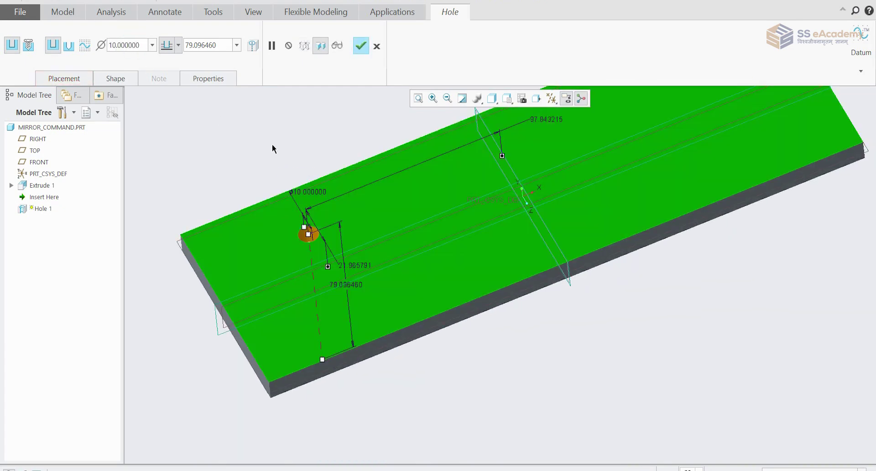
Set the hole's depth to 8
{"action": "double_click", "coordinate": [218, 45]}
{"action": "type", "text": "8"}
{"action": "key", "text": "Return"}
Set the hole's depth to 10
{"action": "double_click", "coordinate": [219, 45]}
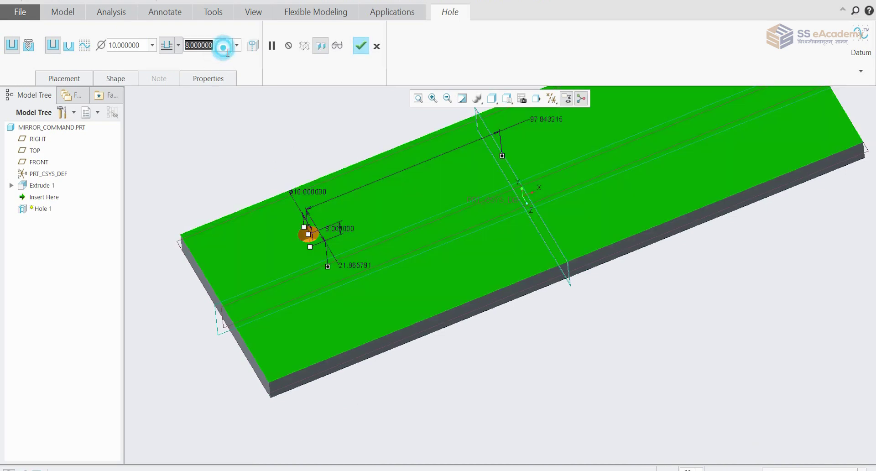
{"action": "type", "text": "10"}
{"action": "key", "text": "Return"}
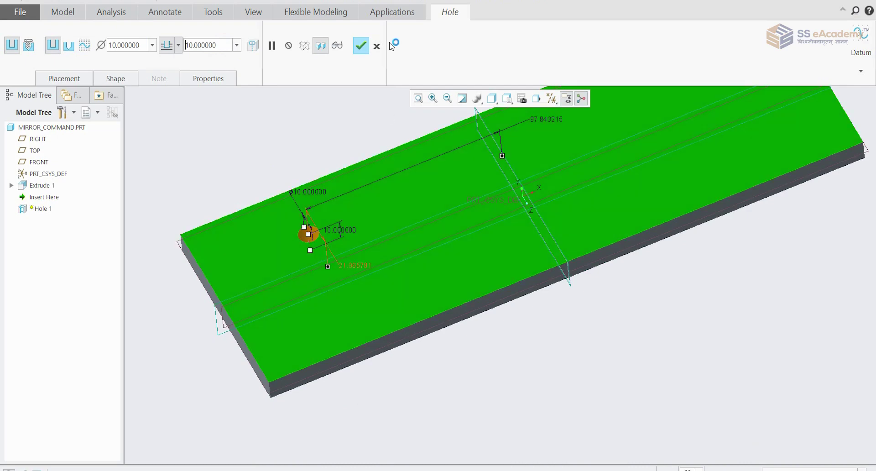
Set the hole's offsets to 20 from the FRONT plane and 100 from the RIGHT plane, and complete the hole
{"action": "scroll", "coordinate": [368, 238], "scroll_direction": "up", "scroll_amount": 3}
{"action": "mouse_move", "coordinate": [368, 238]}
{"action": "middle_mouse_down"}
{"action": "mouse_move", "coordinate": [378, 246]}
{"action": "mouse_move", "coordinate": [371, 299]}
{"action": "mouse_move", "coordinate": [610, 125]}
{"action": "middle_mouse_up"}
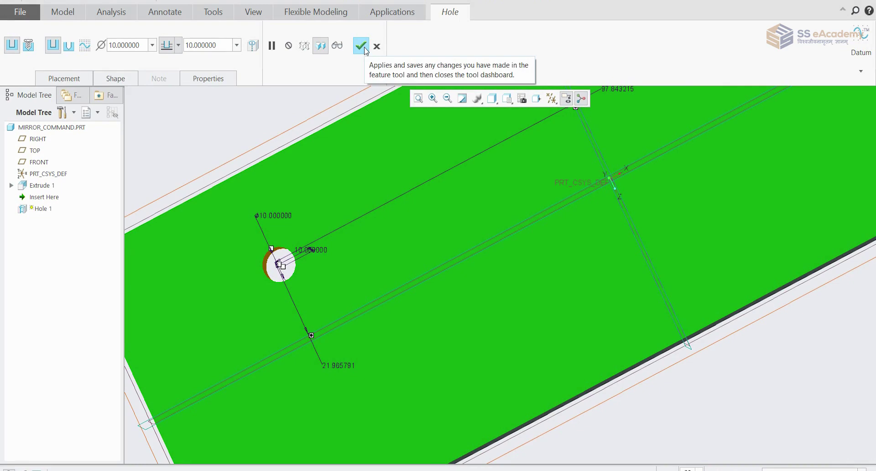
{"action": "double_click", "coordinate": [329, 367]}
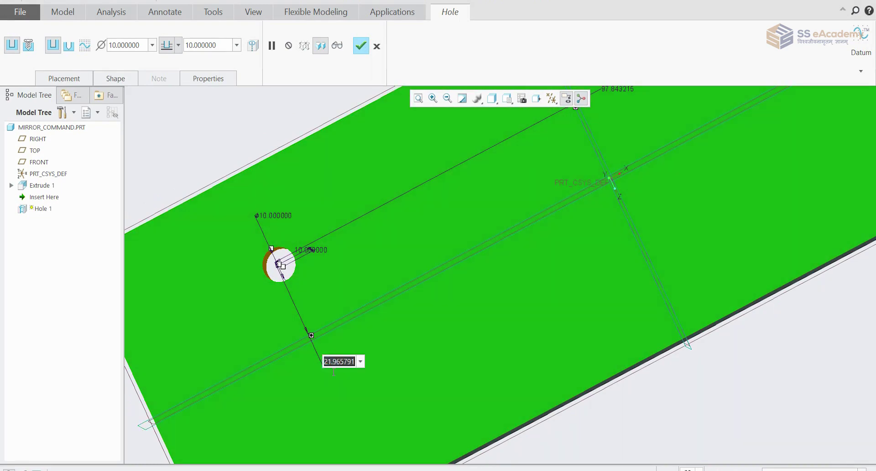
{"action": "type", "text": "20"}
{"action": "key", "text": "Return"}
{"action": "middle_click_drag", "start_coordinate": [396, 303], "coordinate": [483, 217]}
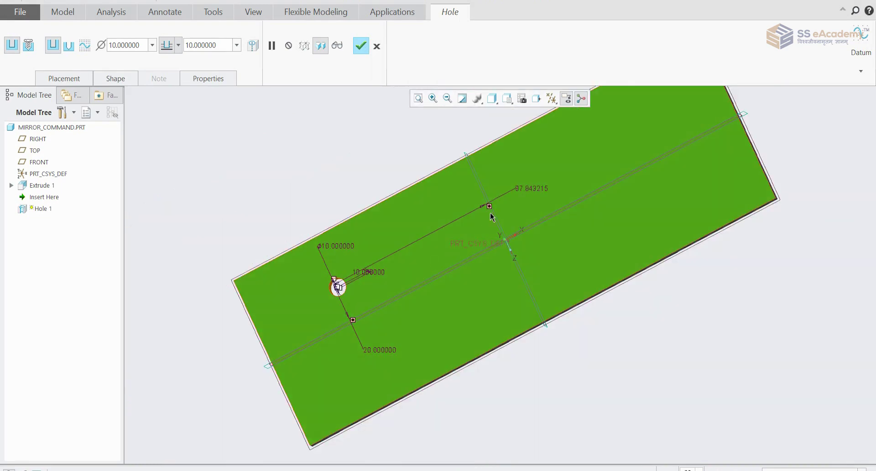
{"action": "double_click", "coordinate": [545, 186]}
{"action": "type", "text": "100"}
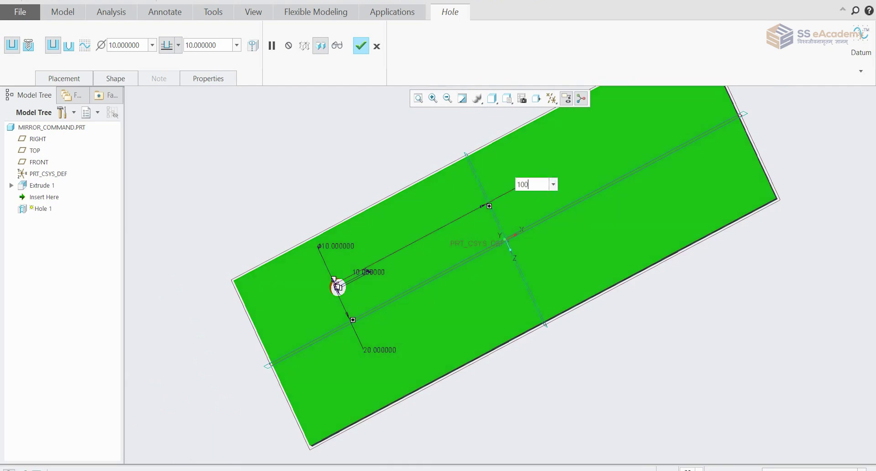
{"action": "key", "text": "Return"}
{"action": "left_click", "coordinate": [360, 46]}
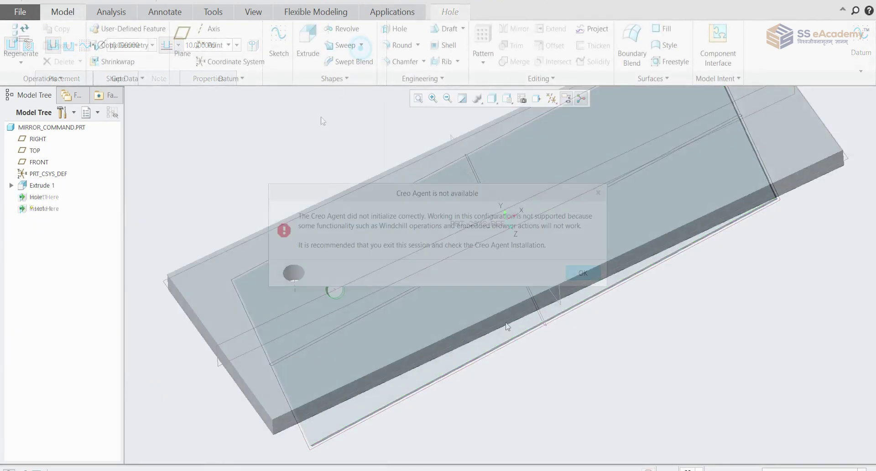
{"action": "scroll", "coordinate": [328, 191], "scroll_direction": "down", "scroll_amount": 2}
{"action": "mouse_move", "coordinate": [328, 192]}
{"action": "middle_mouse_down"}
{"action": "mouse_move", "coordinate": [434, 235]}
{"action": "mouse_move", "coordinate": [433, 248]}
{"action": "mouse_move", "coordinate": [424, 241]}
{"action": "mouse_move", "coordinate": [437, 244]}
{"action": "middle_mouse_up"}
{"action": "left_click", "coordinate": [284, 150]}
{"action": "scroll", "coordinate": [313, 214], "scroll_direction": "up", "scroll_amount": 3}
{"action": "scroll", "coordinate": [414, 247], "scroll_direction": "down", "scroll_amount": 3}
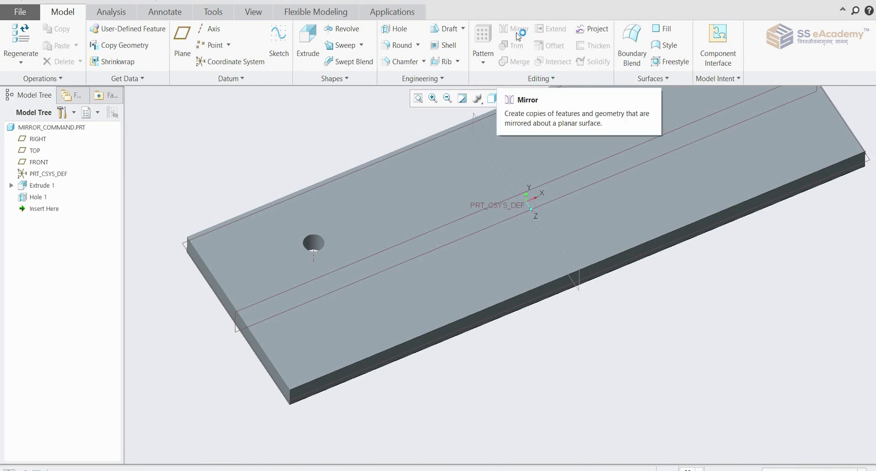
Mirror the Hole 1 feature about the RIGHT datum plane
{"action": "left_click", "coordinate": [42, 199]}
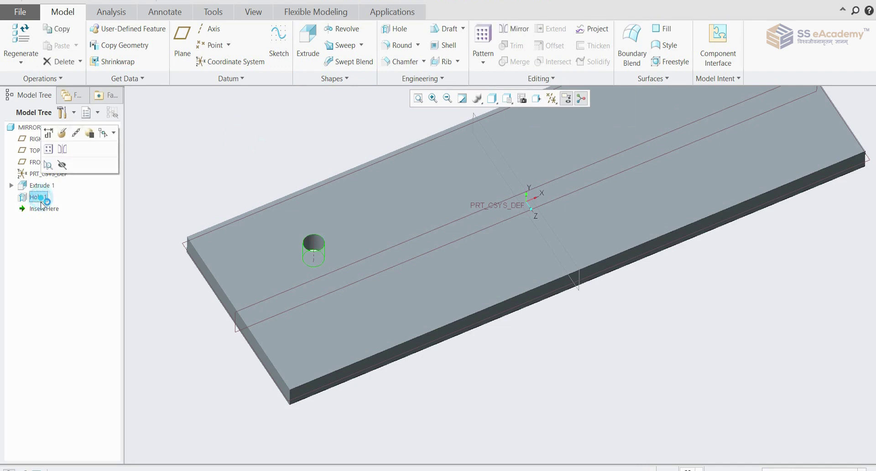
{"action": "left_click", "coordinate": [508, 33]}
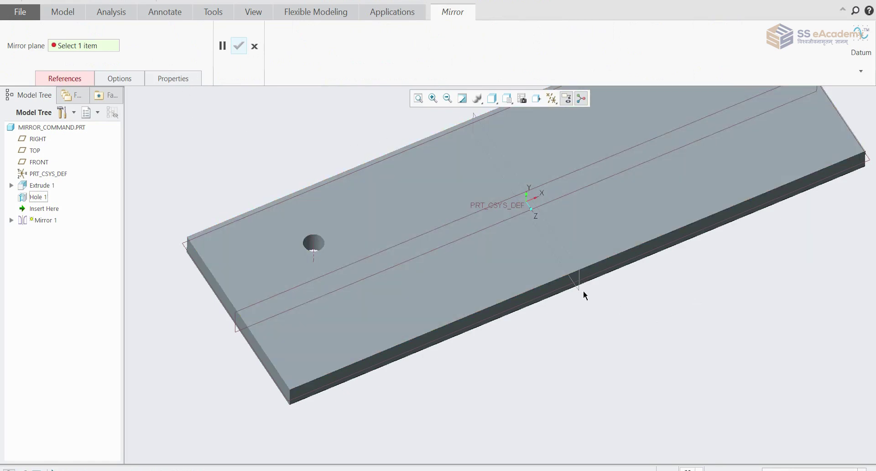
{"action": "left_click", "coordinate": [581, 289]}
{"action": "scroll", "coordinate": [533, 318], "scroll_direction": "up", "scroll_amount": 3}
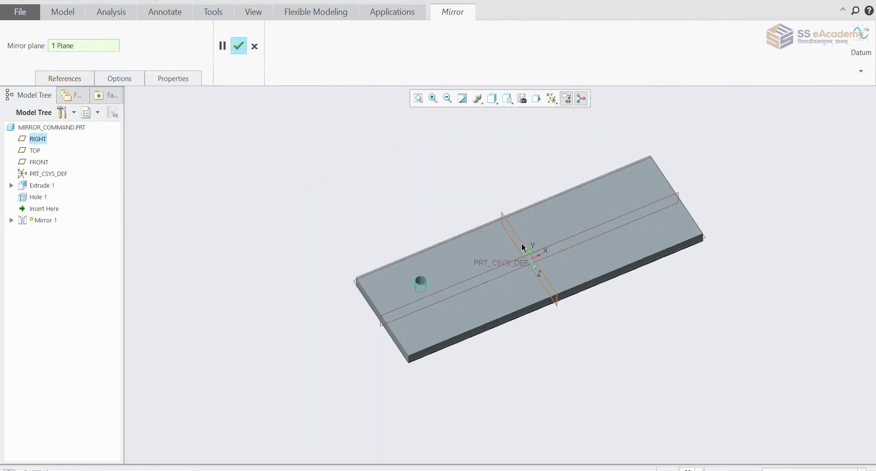
{"action": "scroll", "coordinate": [554, 260], "scroll_direction": "down", "scroll_amount": 3}
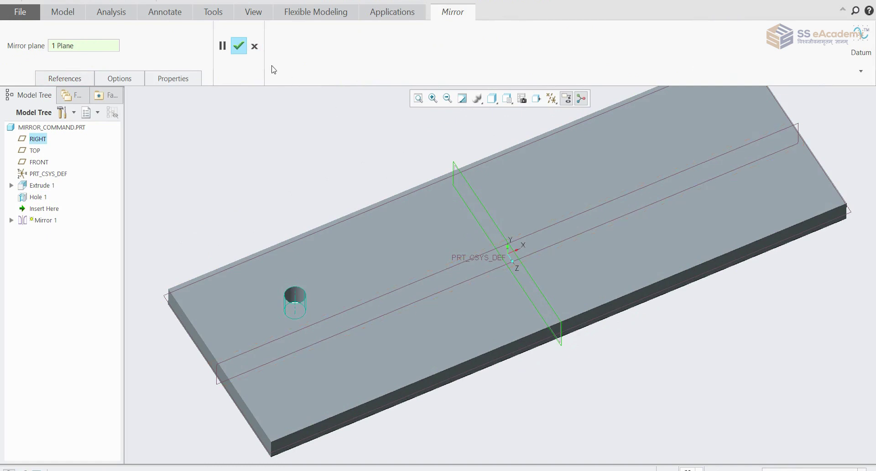
{"action": "left_click", "coordinate": [241, 50]}
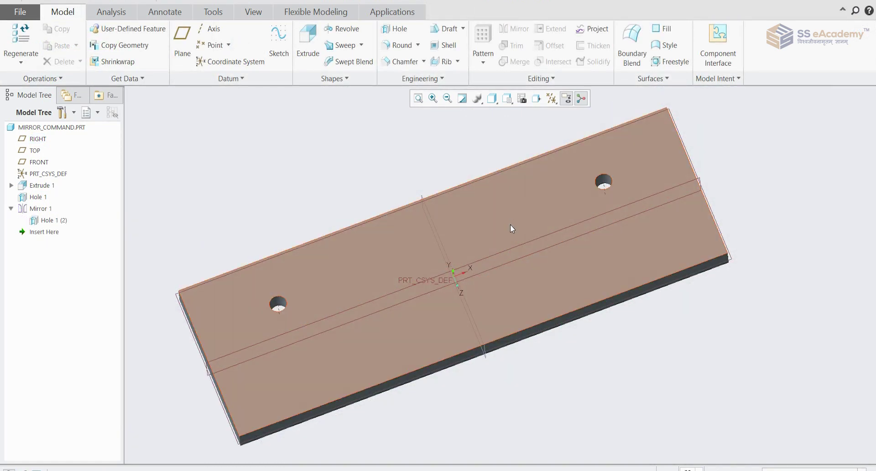
Sketch a closed, notched C-shaped line profile on the plate's upper face, between the first hole and the plate's short end
{"action": "middle_click_drag", "start_coordinate": [508, 231], "coordinate": [466, 229]}
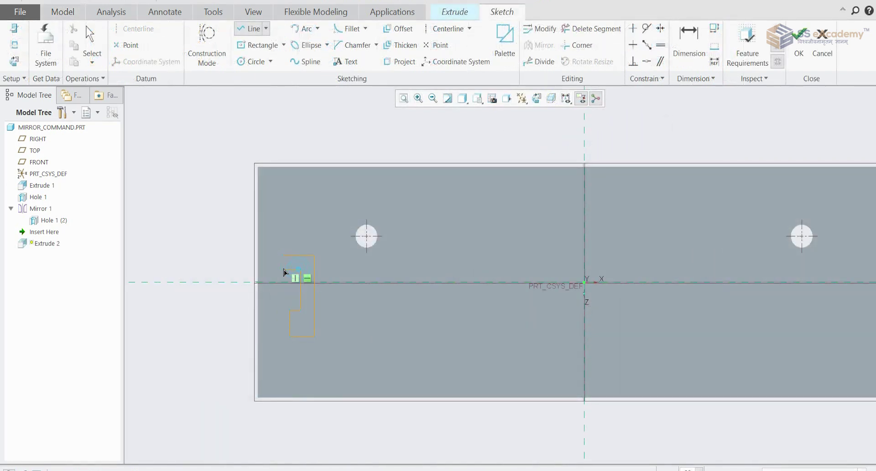
{"action": "left_click", "coordinate": [288, 261]}
{"action": "middle_click", "coordinate": [309, 231]}
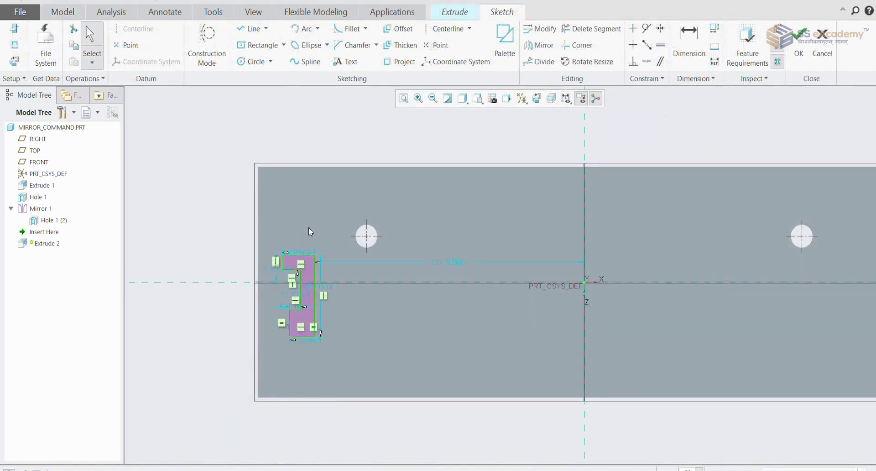
Extrude the notched profile 10 upward from the plate and return to the default view
{"action": "scroll", "coordinate": [301, 265], "scroll_direction": "down", "scroll_amount": 3}
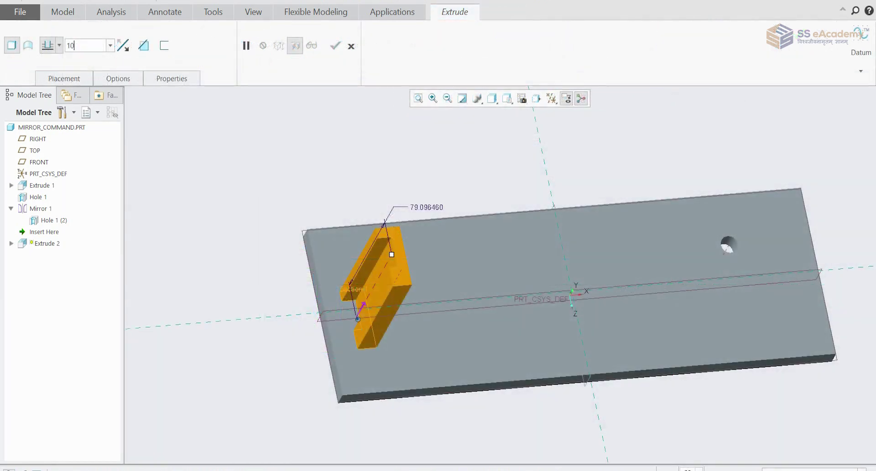
{"action": "scroll", "coordinate": [428, 256], "scroll_direction": "down", "scroll_amount": 3}
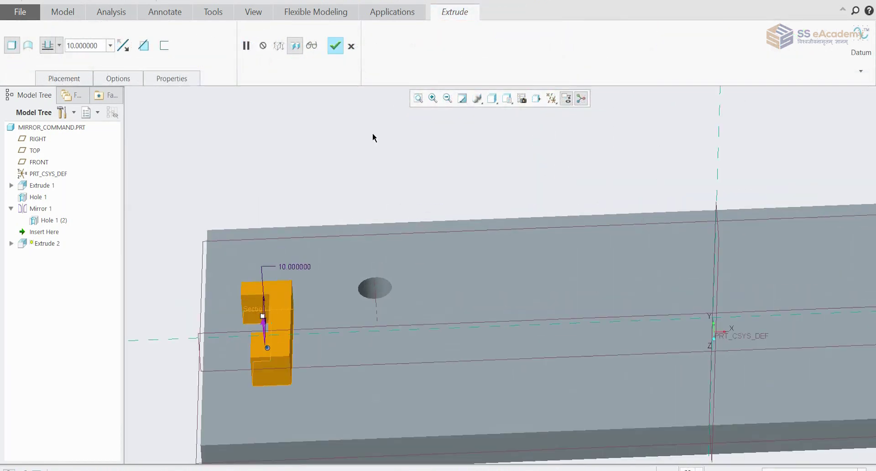
{"action": "left_click", "coordinate": [336, 47]}
{"action": "scroll", "coordinate": [395, 199], "scroll_direction": "up", "scroll_amount": 2}
{"action": "key", "text": "ctrl+d"}
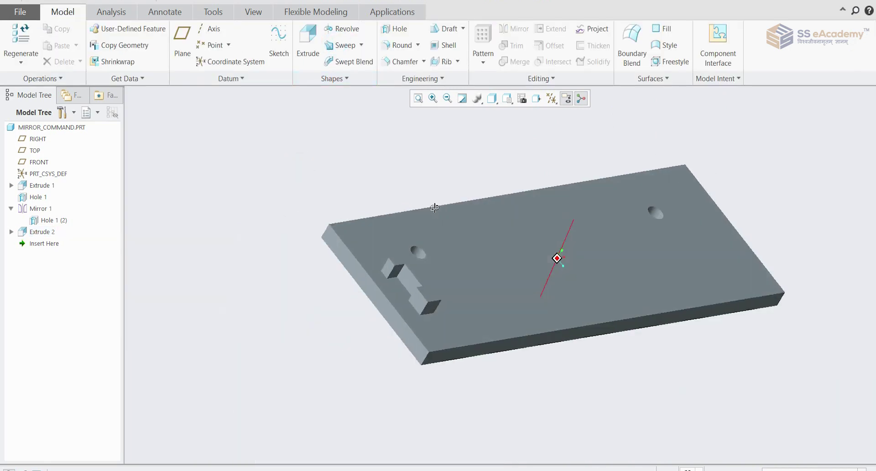
Mirror the raised notched feature, Extrude 2, about the RIGHT datum plane
{"action": "left_click", "coordinate": [43, 232]}
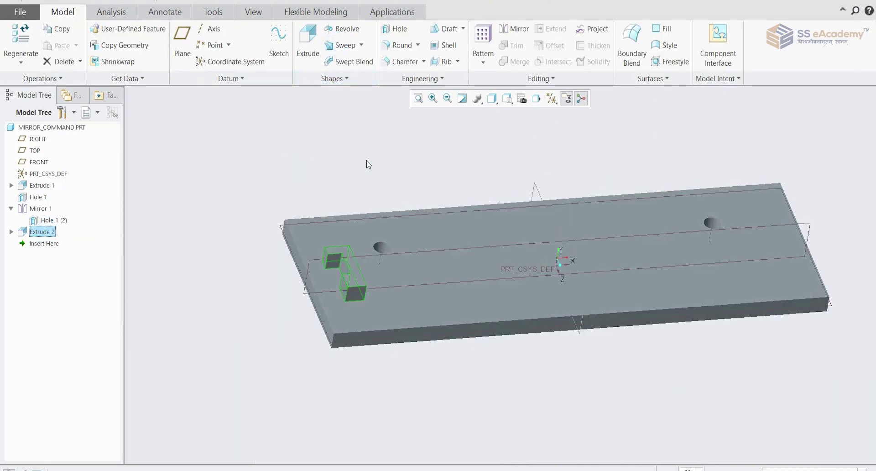
{"action": "left_click", "coordinate": [515, 29]}
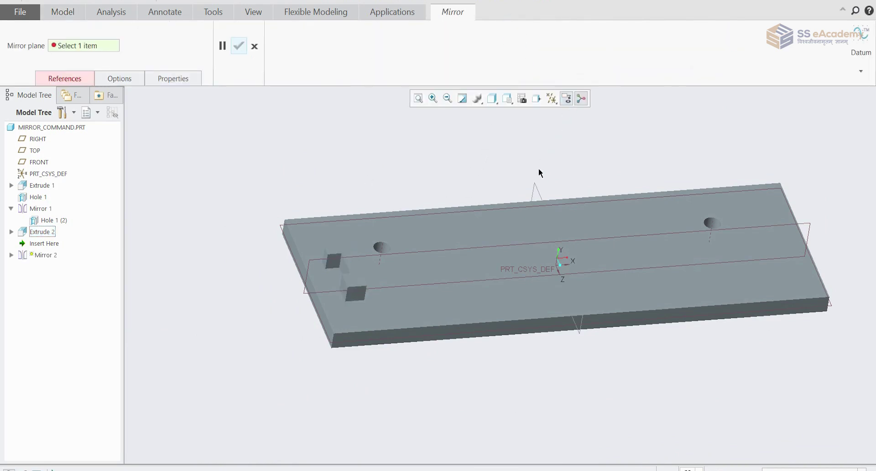
{"action": "left_click", "coordinate": [536, 188]}
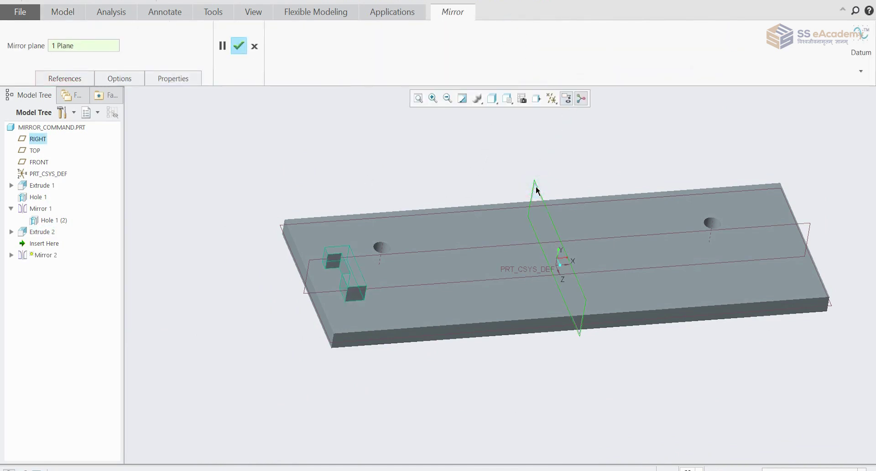
{"action": "left_click", "coordinate": [244, 51]}
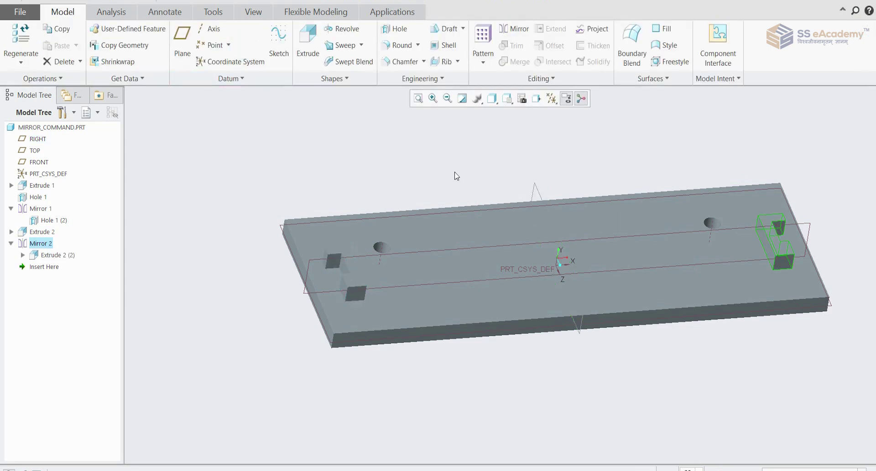
{"action": "middle_click_drag", "start_coordinate": [449, 173], "coordinate": [455, 190]}
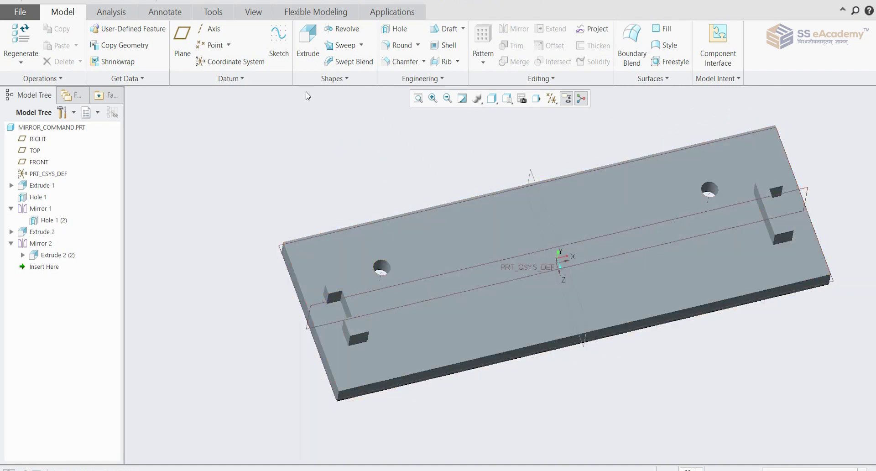
Create a 10 mm diameter hole, depth 8, on the plate's upper face, about 97.7 from the RIGHT plane and 27.3 from the FRONT plane
{"action": "left_click", "coordinate": [396, 29]}
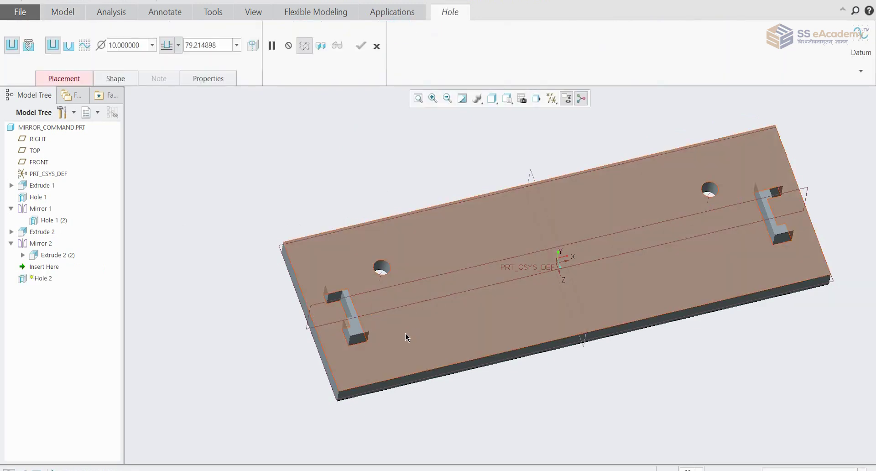
{"action": "left_click", "coordinate": [412, 337]}
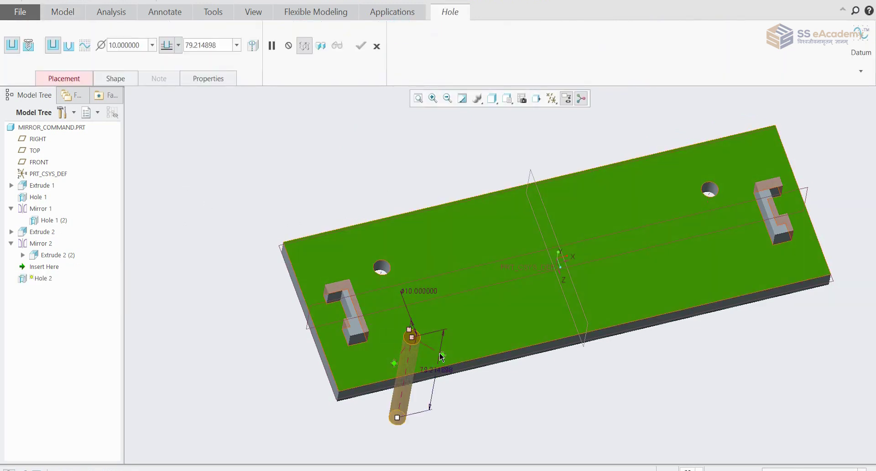
{"action": "left_click_drag", "start_coordinate": [447, 359], "coordinate": [573, 300]}
{"action": "double_click", "coordinate": [226, 45]}
{"action": "type", "text": "10"}
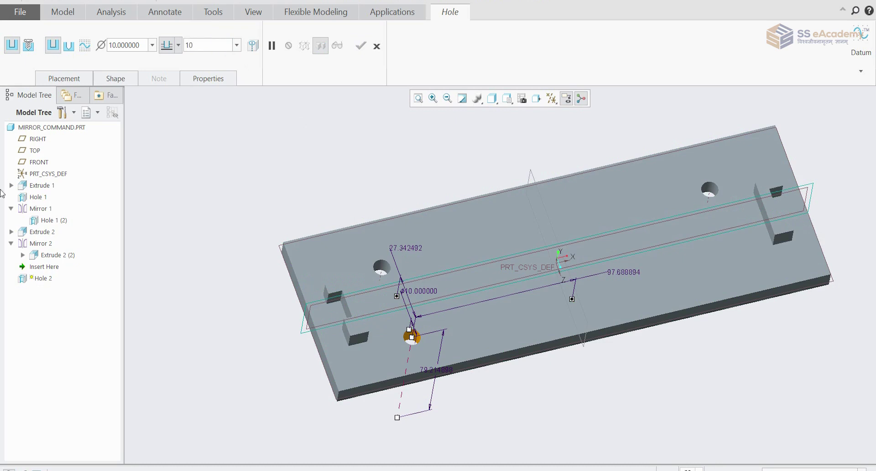
{"action": "key", "text": "Return"}
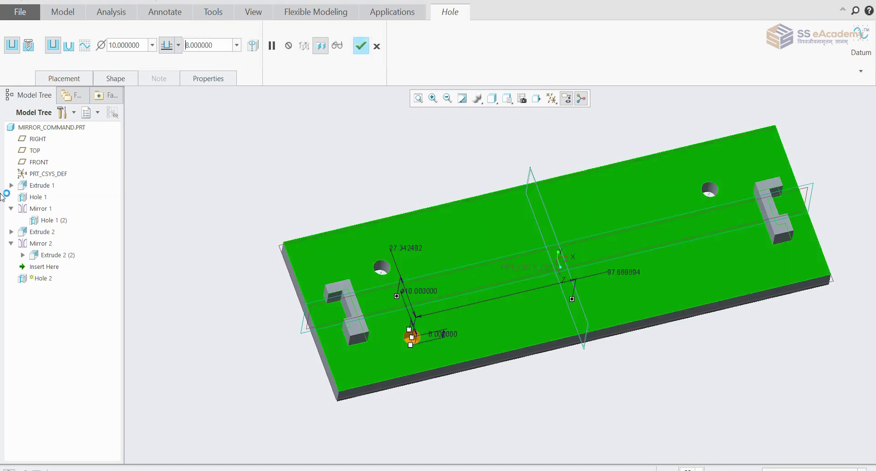
{"action": "left_click", "coordinate": [360, 46]}
Mirror the Hole 2 feature about the RIGHT datum plane
{"action": "mouse_move", "coordinate": [323, 137]}
{"action": "middle_mouse_down"}
{"action": "mouse_move", "coordinate": [518, 308]}
{"action": "mouse_move", "coordinate": [557, 312]}
{"action": "mouse_move", "coordinate": [433, 326]}
{"action": "mouse_move", "coordinate": [424, 338]}
{"action": "mouse_move", "coordinate": [425, 372]}
{"action": "mouse_move", "coordinate": [426, 364]}
{"action": "middle_mouse_up"}
{"action": "key", "text": "ctrl+d"}
{"action": "left_click", "coordinate": [38, 267]}
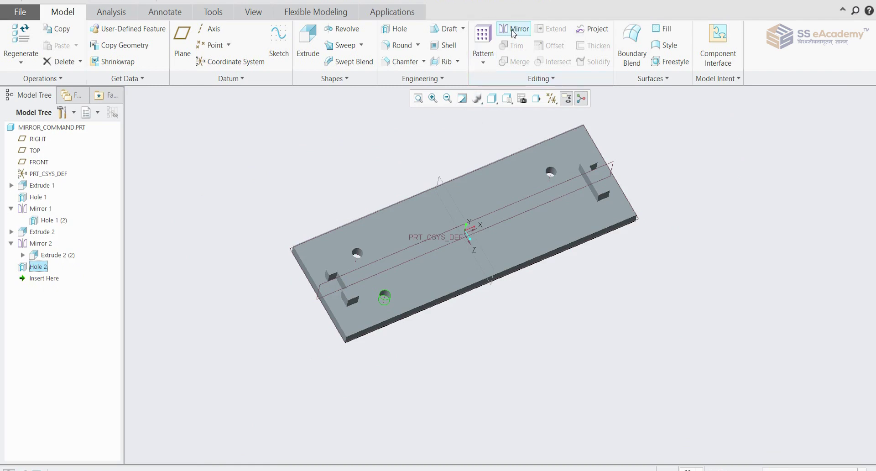
{"action": "left_click", "coordinate": [514, 30]}
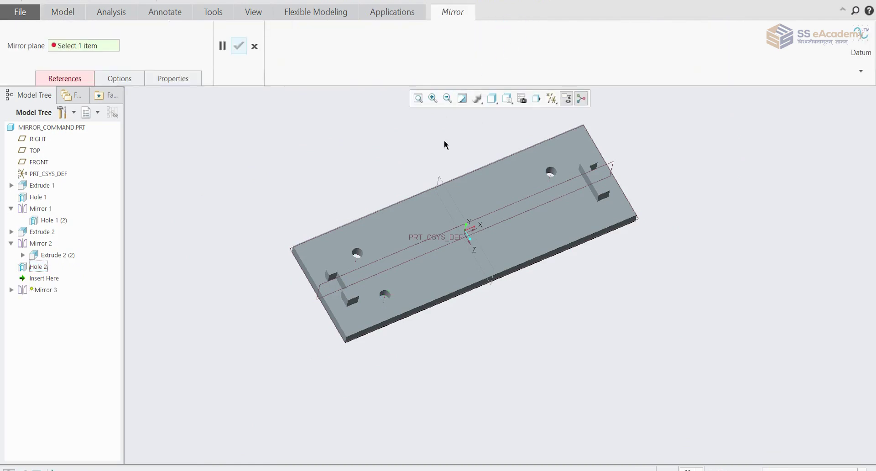
{"action": "left_click", "coordinate": [439, 178]}
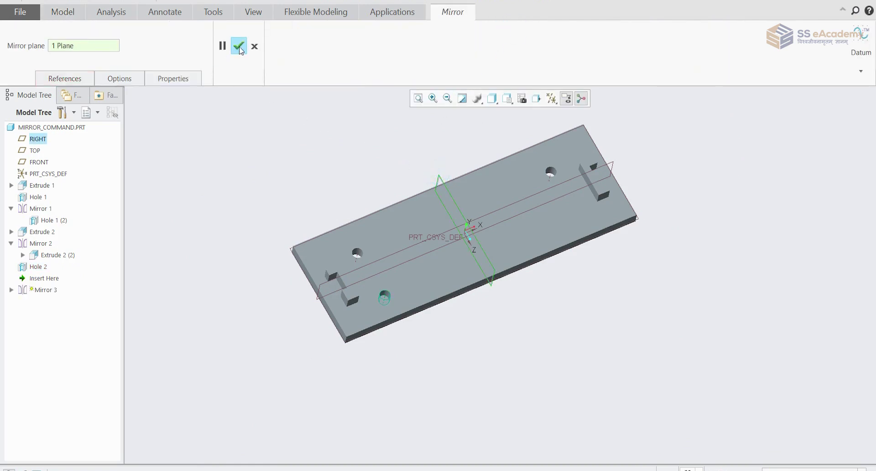
{"action": "left_click", "coordinate": [239, 47]}
Examine Hole 2 and its mirrored copy on the plate from different angles
{"action": "scroll", "coordinate": [538, 241], "scroll_direction": "up", "scroll_amount": 4}
{"action": "scroll", "coordinate": [524, 192], "scroll_direction": "down", "scroll_amount": 4}
{"action": "middle_click_drag", "start_coordinate": [391, 319], "coordinate": [389, 316]}
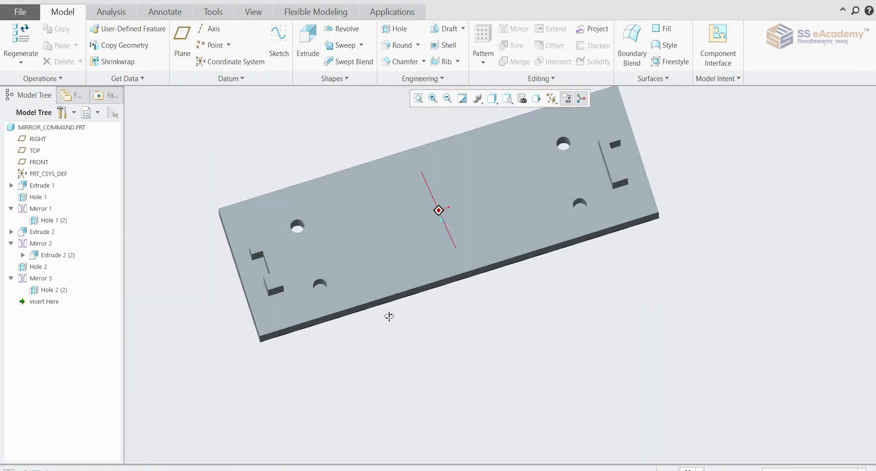
{"action": "mouse_move", "coordinate": [336, 292]}
{"action": "middle_mouse_down"}
{"action": "mouse_move", "coordinate": [348, 241]}
{"action": "mouse_move", "coordinate": [410, 265]}
{"action": "middle_mouse_up"}
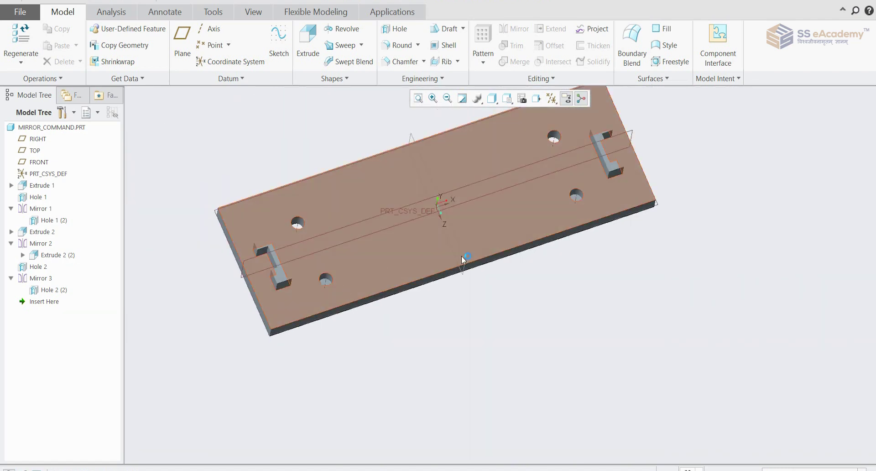
{"action": "left_click", "coordinate": [54, 290]}
{"action": "left_click", "coordinate": [145, 290]}
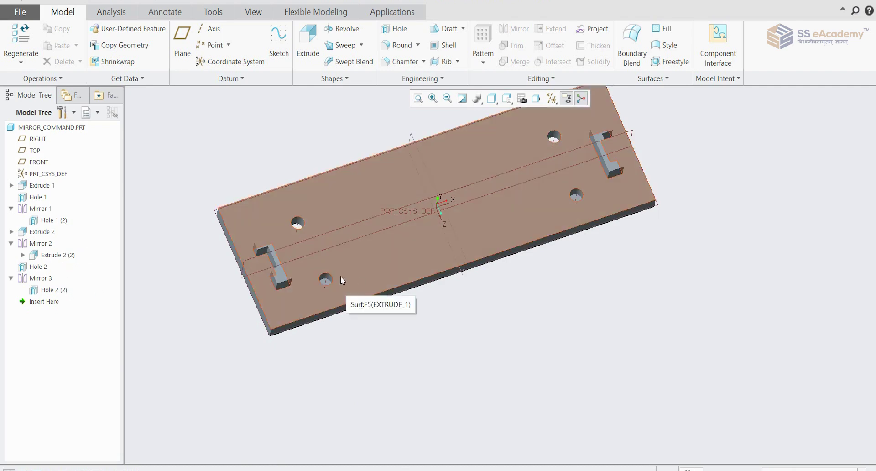
{"action": "scroll", "coordinate": [331, 275], "scroll_direction": "up", "scroll_amount": 3}
{"action": "scroll", "coordinate": [382, 258], "scroll_direction": "down", "scroll_amount": 1}
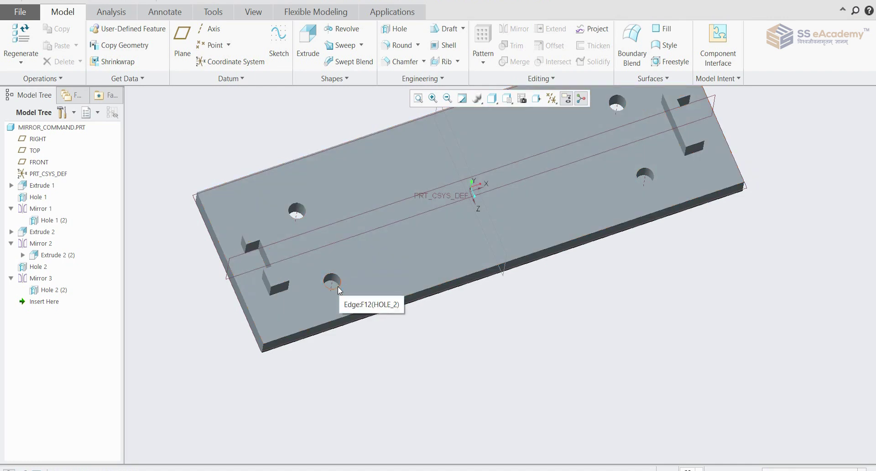
Set Hole 2's offset from the RIGHT plane to 100
{"action": "double_click", "coordinate": [338, 286]}
{"action": "scroll", "coordinate": [370, 275], "scroll_direction": "down", "scroll_amount": 3}
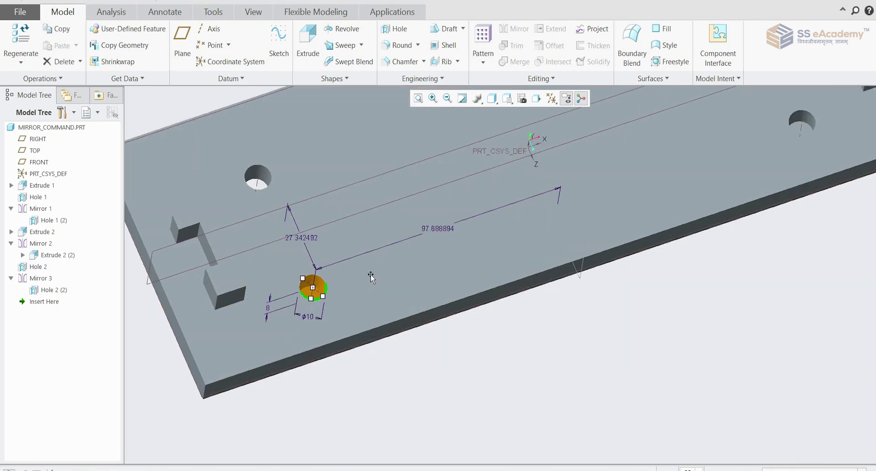
{"action": "double_click", "coordinate": [439, 231]}
{"action": "type", "text": "100"}
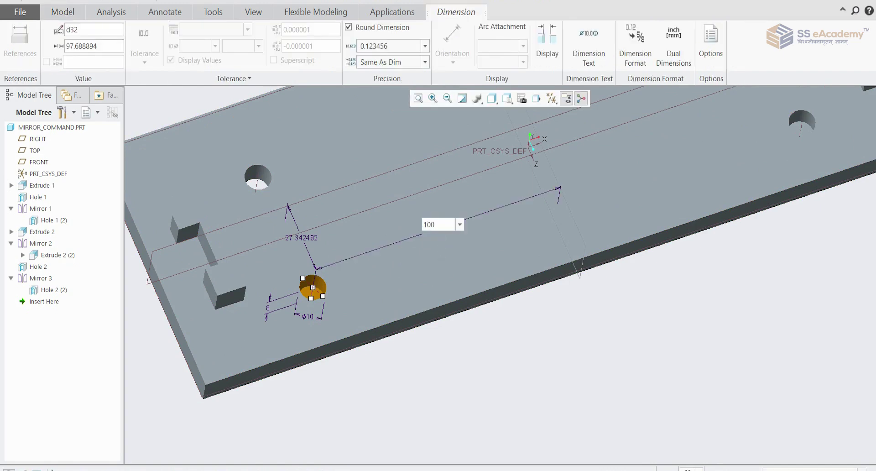
{"action": "key", "text": "Return"}
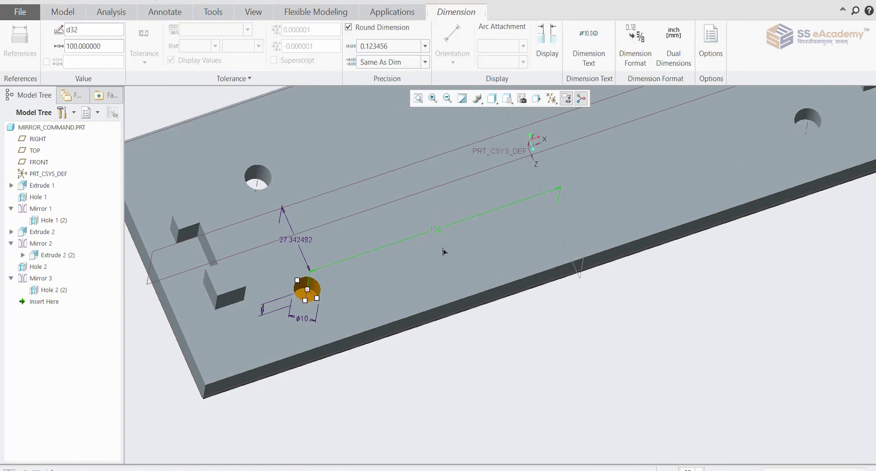
Try offsets of 100 and 50 from the FRONT plane for Hole 2
{"action": "double_click", "coordinate": [313, 243]}
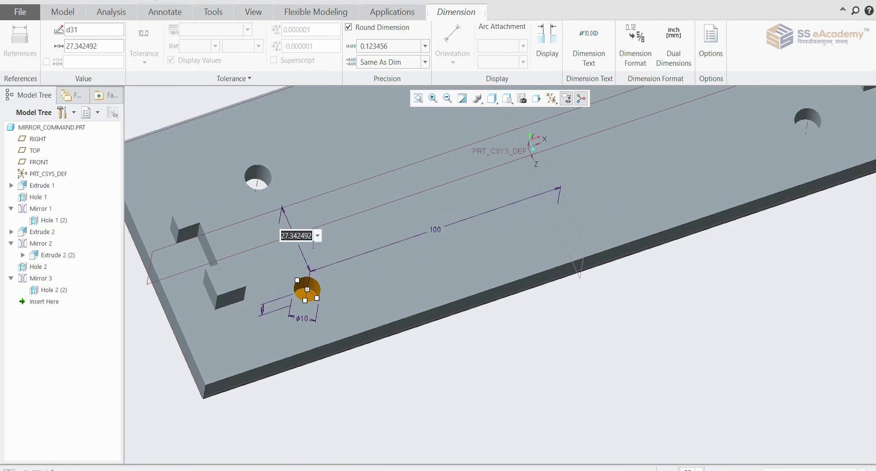
{"action": "type", "text": "100"}
{"action": "key", "text": "Return"}
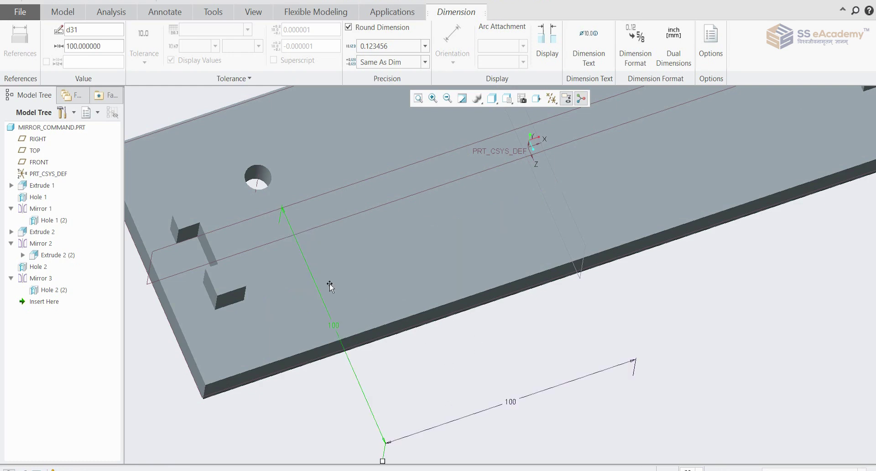
{"action": "double_click", "coordinate": [339, 328]}
{"action": "type", "text": "50"}
{"action": "key", "text": "Return"}
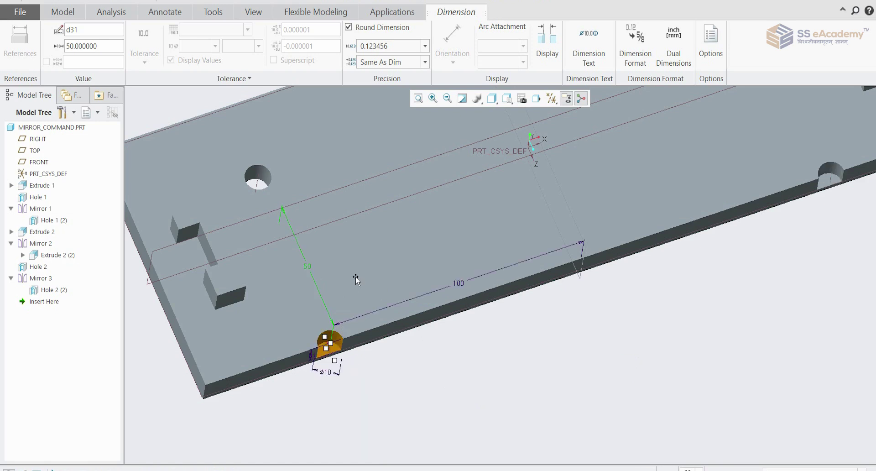
Set Hole 2's offset from the FRONT plane to 10 and its depth to 10
{"action": "double_click", "coordinate": [312, 271]}
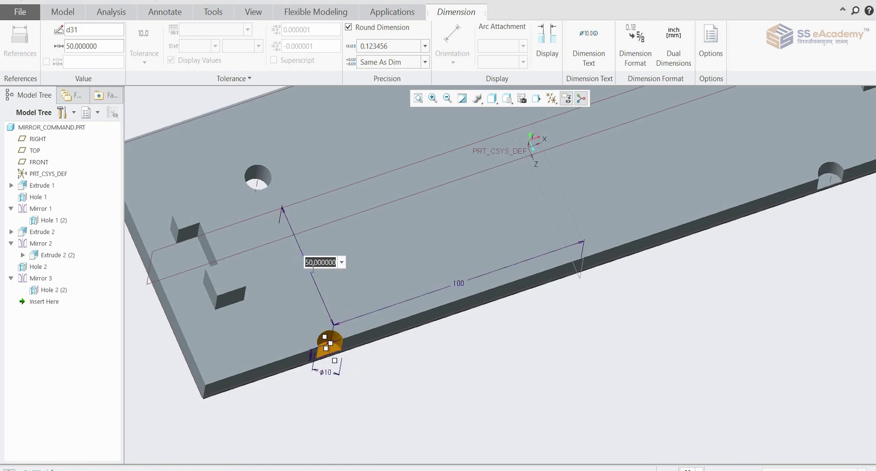
{"action": "type", "text": "10"}
{"action": "key", "text": "Return"}
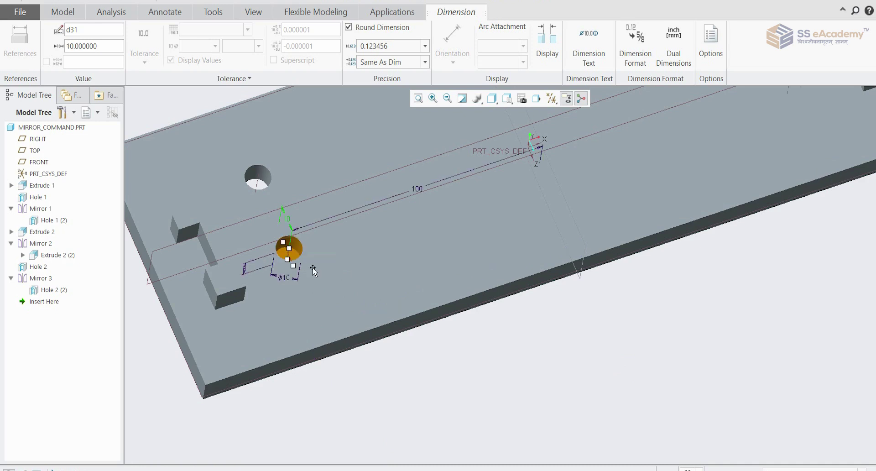
{"action": "double_click", "coordinate": [247, 271]}
{"action": "type", "text": "10"}
{"action": "key", "text": "Return"}
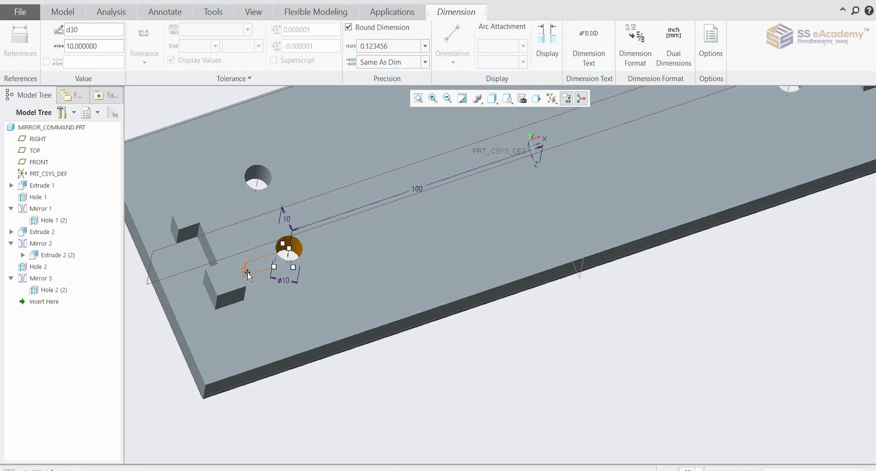
{"action": "scroll", "coordinate": [464, 291], "scroll_direction": "up", "scroll_amount": 3}
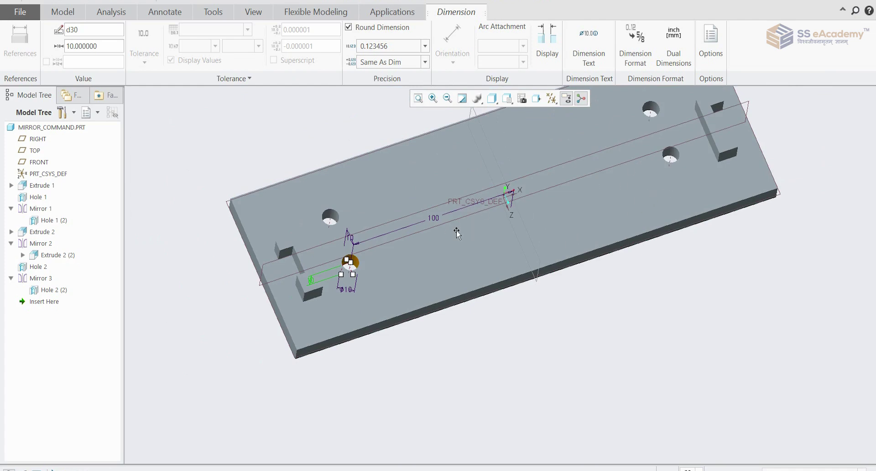
{"action": "scroll", "coordinate": [383, 248], "scroll_direction": "down", "scroll_amount": 3}
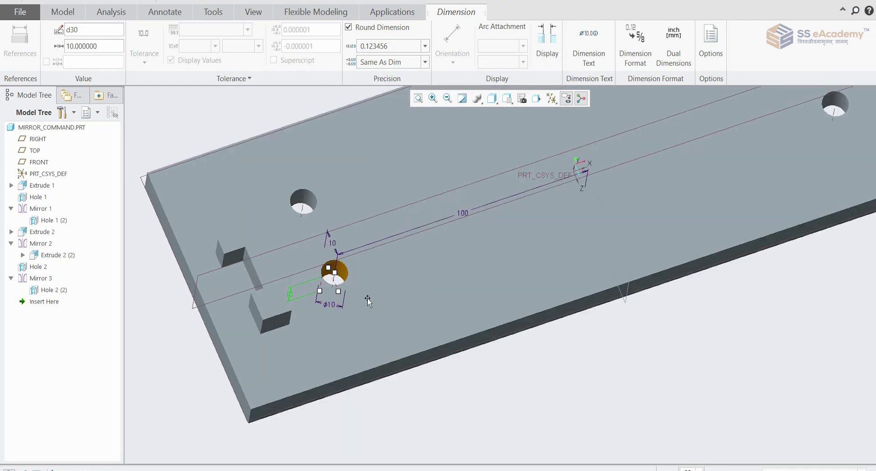
{"action": "scroll", "coordinate": [338, 298], "scroll_direction": "up", "scroll_amount": 3}
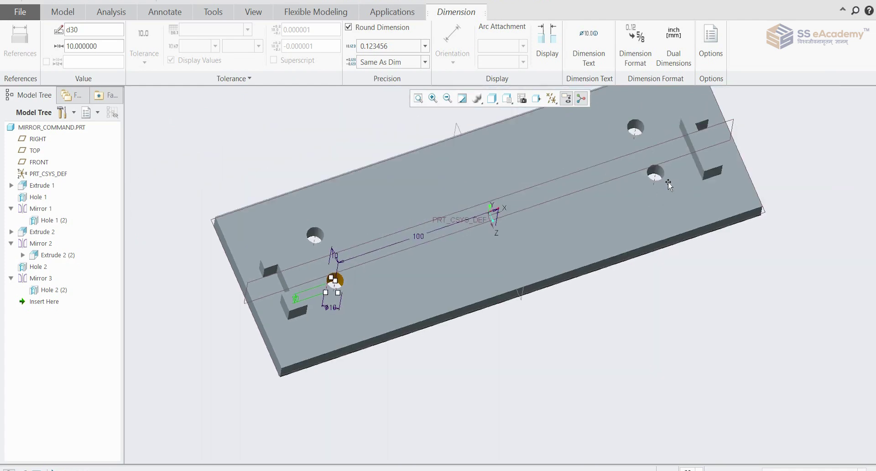
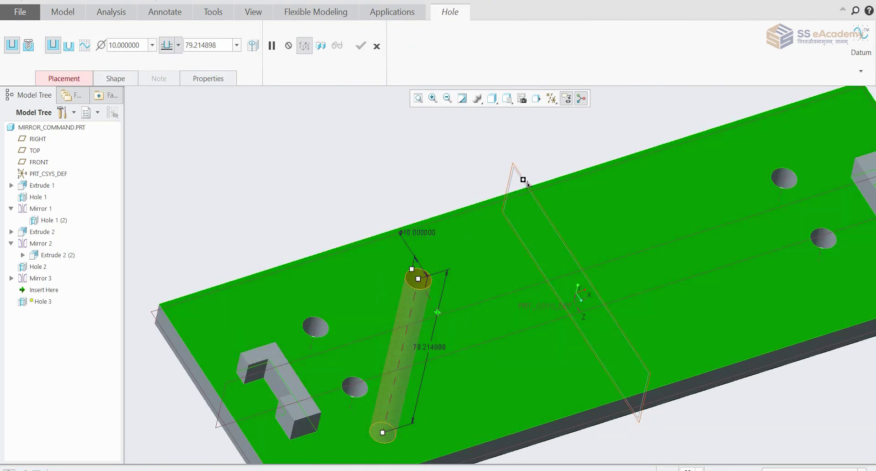
Reference the new hole to the RIGHT and FRONT planes, at offsets of about 52.5 and 26.4
{"action": "left_click_drag", "start_coordinate": [514, 190], "coordinate": [541, 240]}
{"action": "left_click_drag", "start_coordinate": [441, 312], "coordinate": [438, 329]}
{"action": "scroll", "coordinate": [368, 227], "scroll_direction": "up", "scroll_amount": 3}
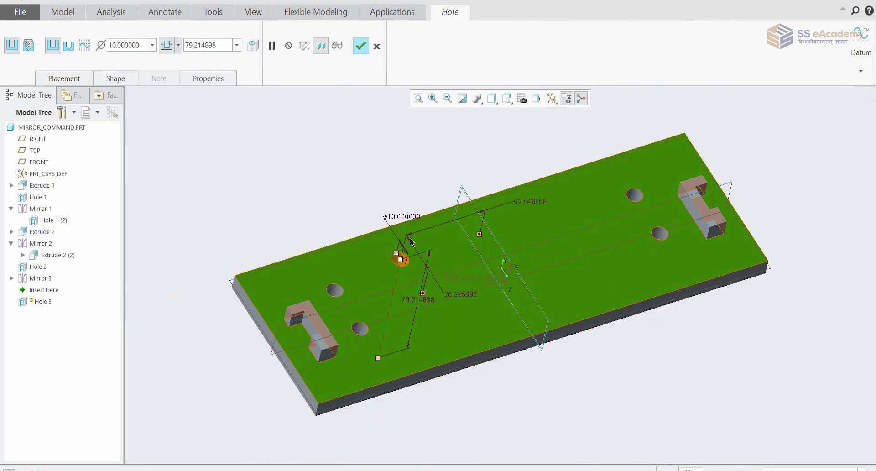
Set the new hole's diameter to 20 and depth to 5, and complete the hole
{"action": "double_click", "coordinate": [141, 46]}
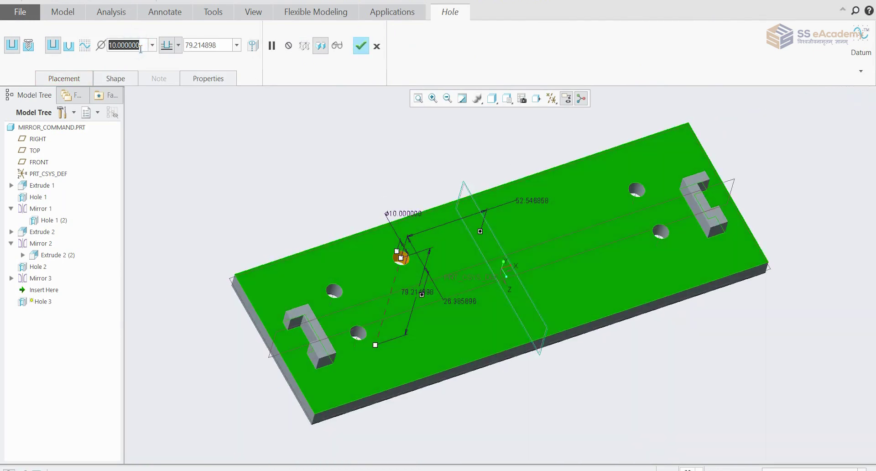
{"action": "type", "text": "5"}
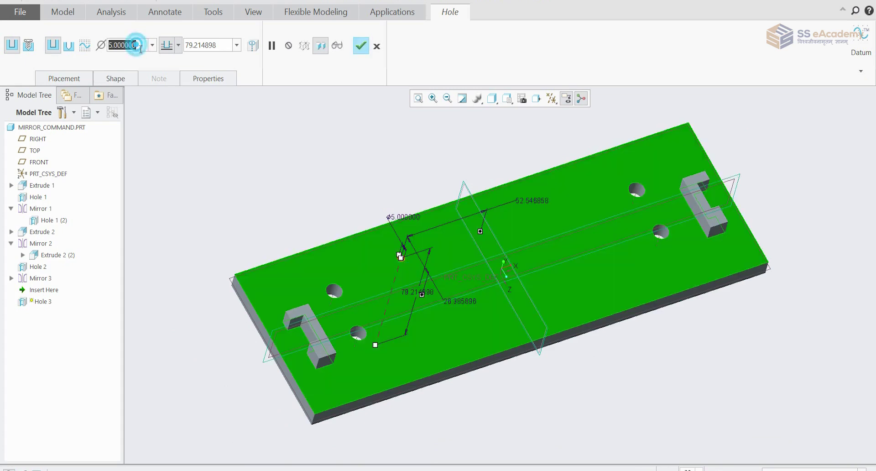
{"action": "key", "text": "Return"}
{"action": "type", "text": "20"}
{"action": "key", "text": "Return"}
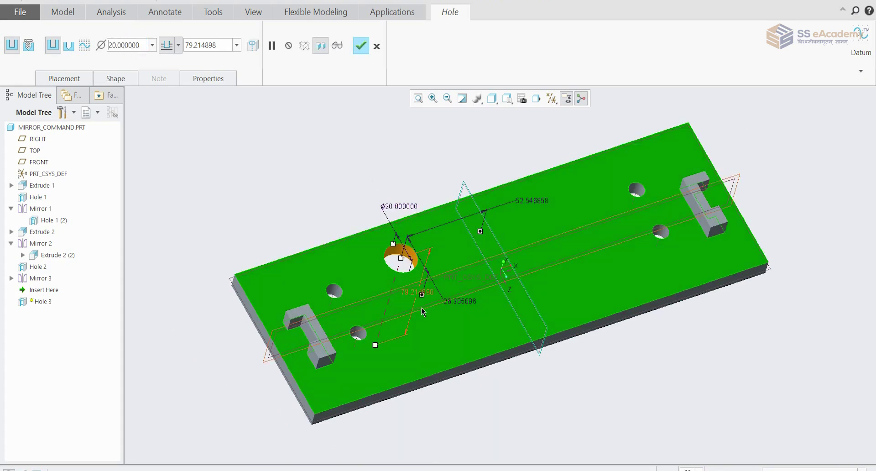
{"action": "double_click", "coordinate": [217, 50]}
{"action": "type", "text": "5"}
{"action": "key", "text": "Return"}
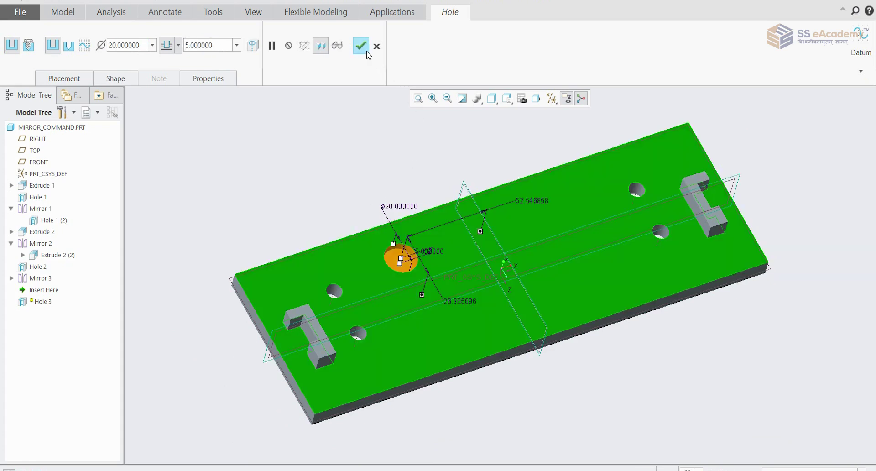
{"action": "left_click", "coordinate": [361, 46]}
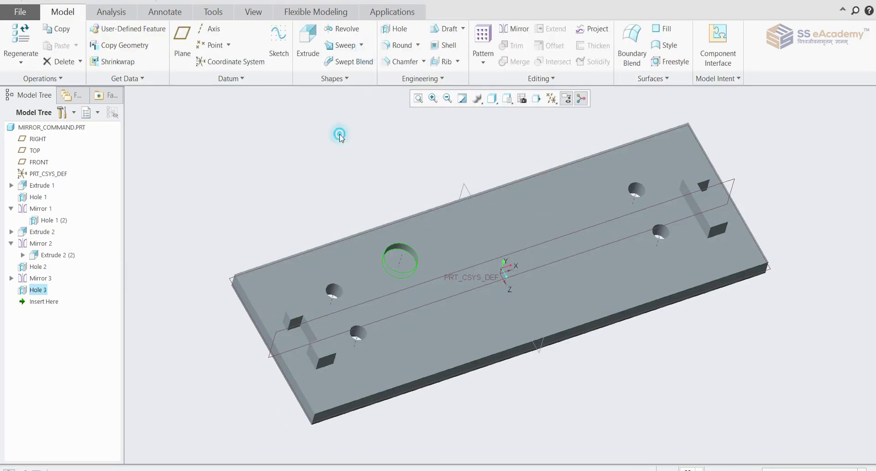
Mirror Hole 3 about the RIGHT plane with Dependent copy turned off
{"action": "left_click", "coordinate": [38, 290]}
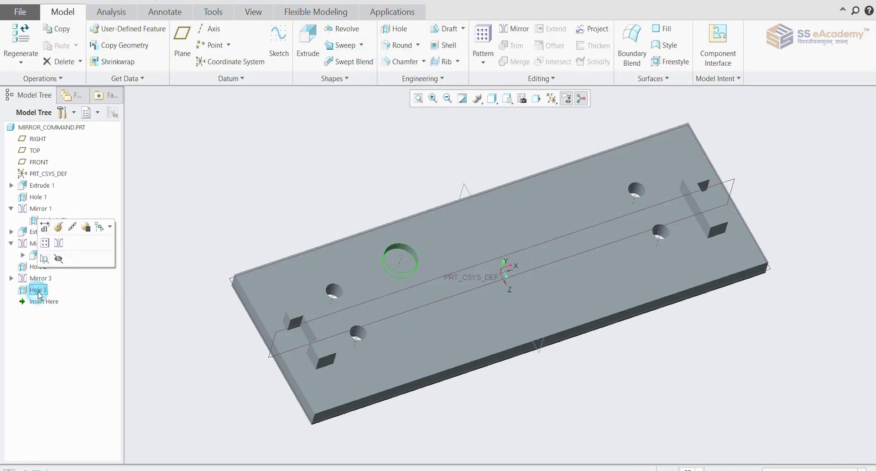
{"action": "left_click", "coordinate": [518, 30]}
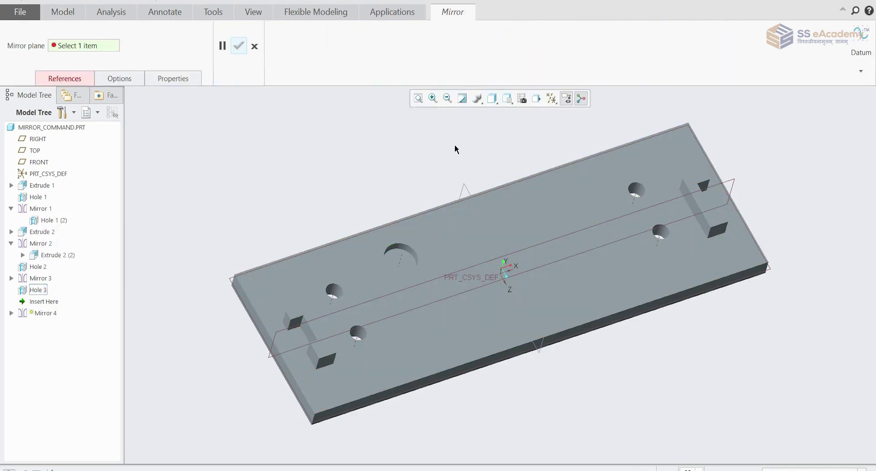
{"action": "middle_click_drag", "start_coordinate": [588, 377], "coordinate": [492, 179]}
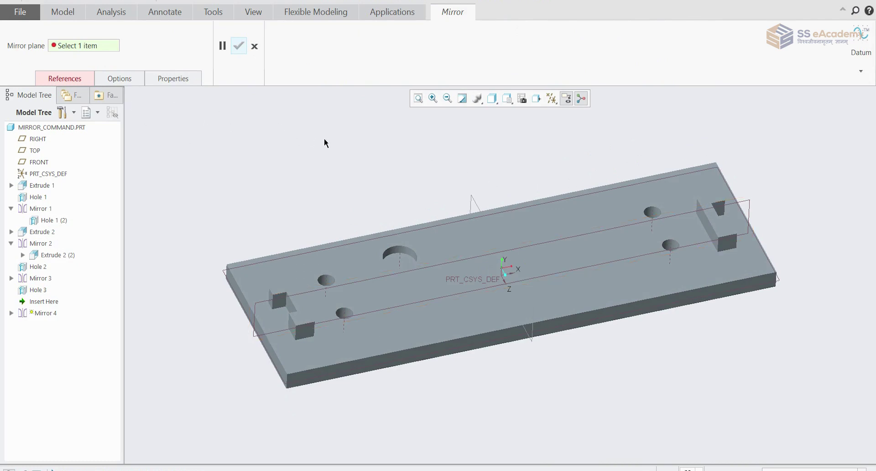
{"action": "left_click", "coordinate": [475, 201]}
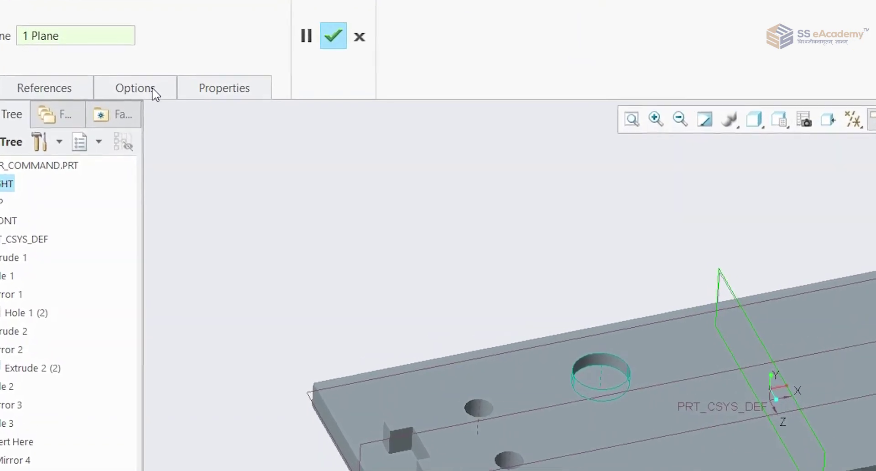
{"action": "left_click", "coordinate": [156, 93]}
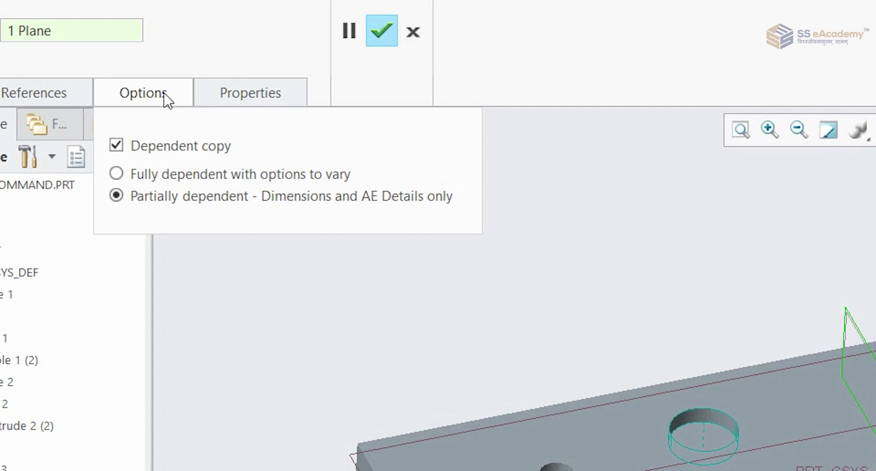
{"action": "left_click", "coordinate": [140, 146]}
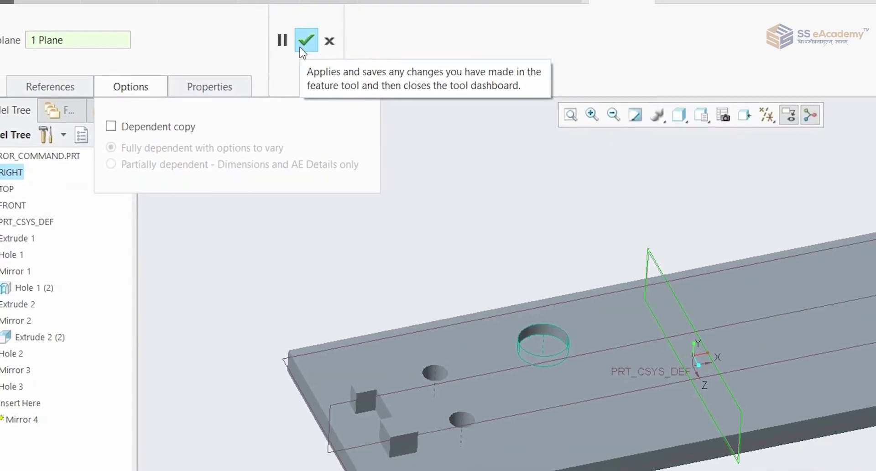
{"action": "left_click", "coordinate": [327, 48]}
{"action": "key", "text": "ctrl+d"}
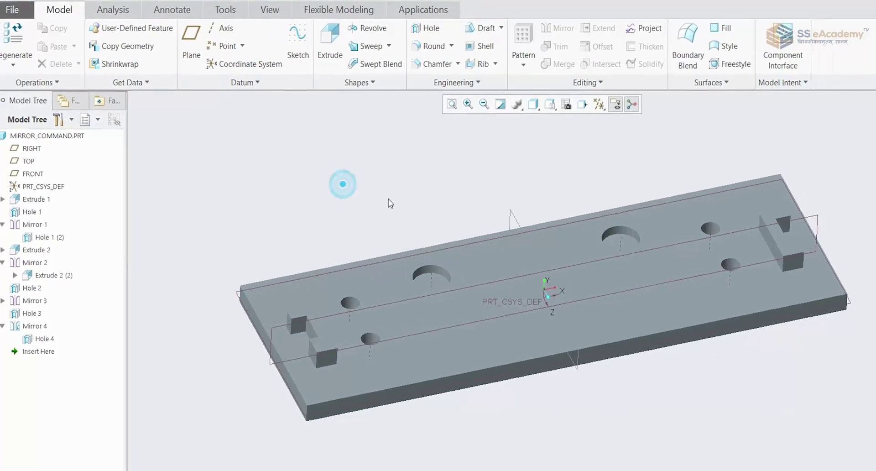
Set the original Hole 3's diameter to 10 and its offset from the FRONT plane to 30
{"action": "double_click", "coordinate": [408, 255]}
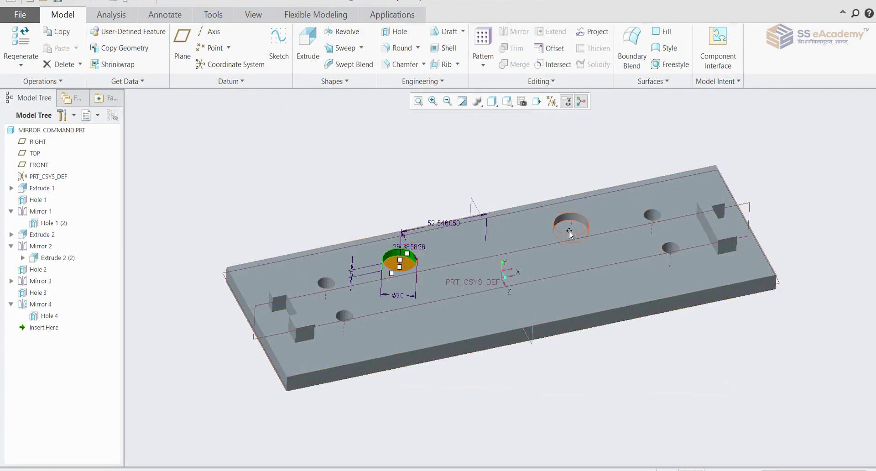
{"action": "scroll", "coordinate": [567, 223], "scroll_direction": "up", "scroll_amount": 2}
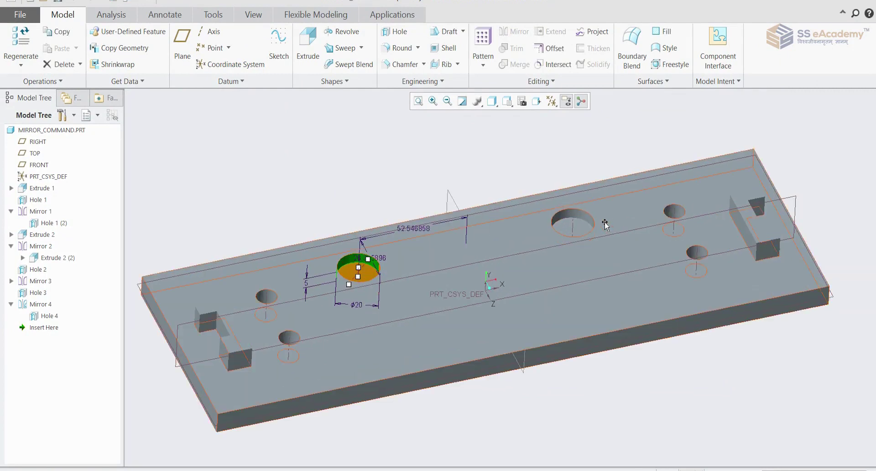
{"action": "double_click", "coordinate": [357, 304]}
{"action": "type", "text": "10"}
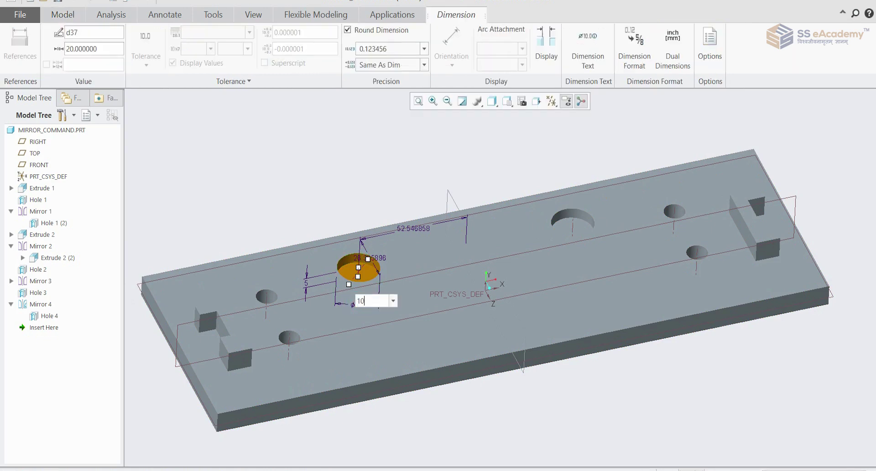
{"action": "key", "text": "Return"}
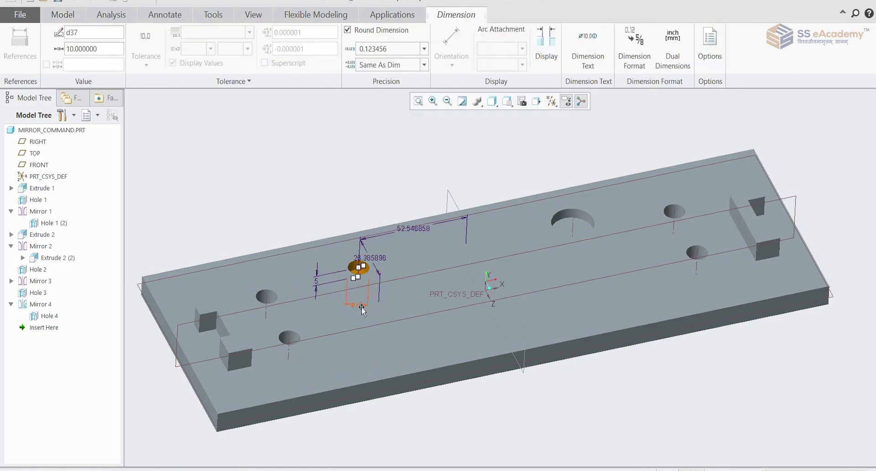
{"action": "double_click", "coordinate": [377, 258]}
{"action": "type", "text": "30"}
{"action": "key", "text": "Return"}
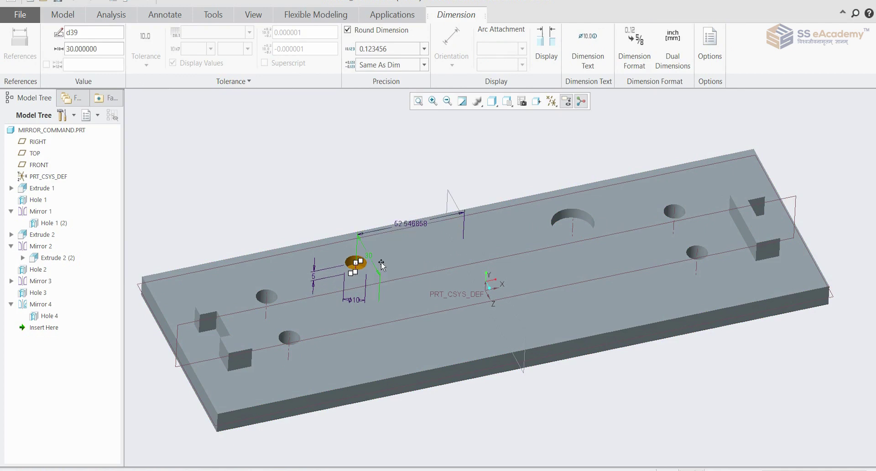
Set Hole 3's depth to 20 and its offset from the RIGHT plane to 20, and finish editing its dimensions
{"action": "double_click", "coordinate": [313, 278]}
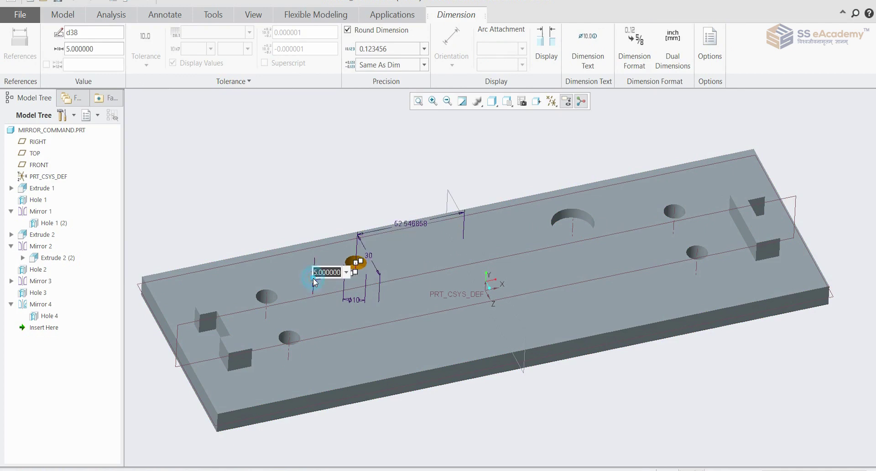
{"action": "type", "text": "20"}
{"action": "key", "text": "Return"}
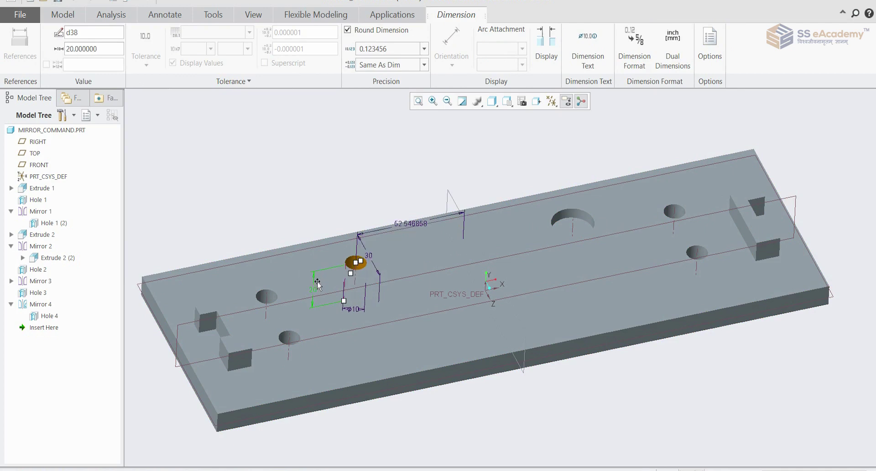
{"action": "middle_click_drag", "start_coordinate": [357, 264], "coordinate": [447, 230]}
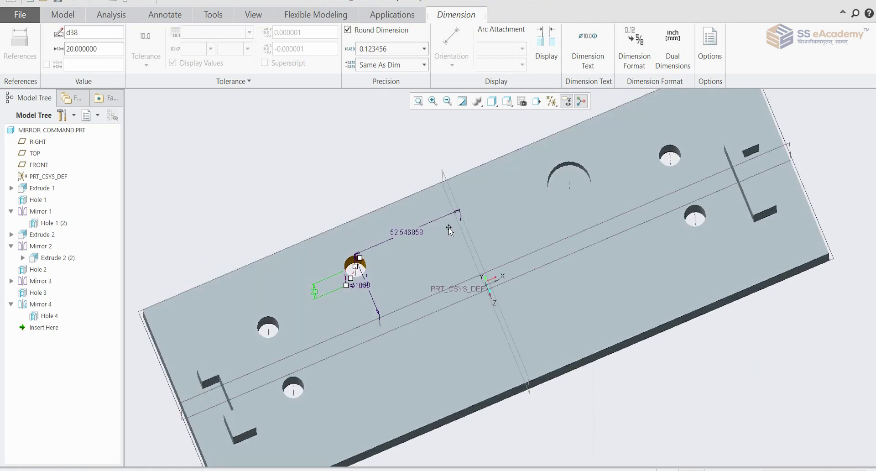
{"action": "double_click", "coordinate": [413, 233]}
{"action": "type", "text": "20"}
{"action": "key", "text": "Return"}
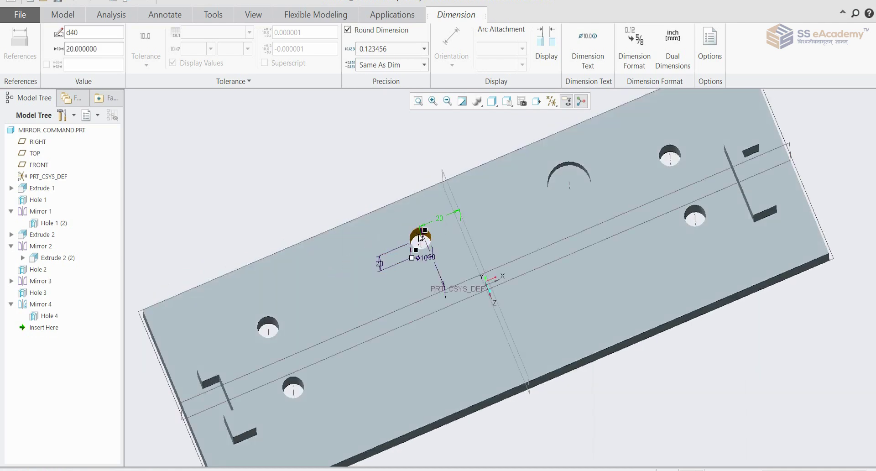
{"action": "middle_click_drag", "start_coordinate": [533, 219], "coordinate": [538, 203]}
{"action": "key", "text": "Escape"}
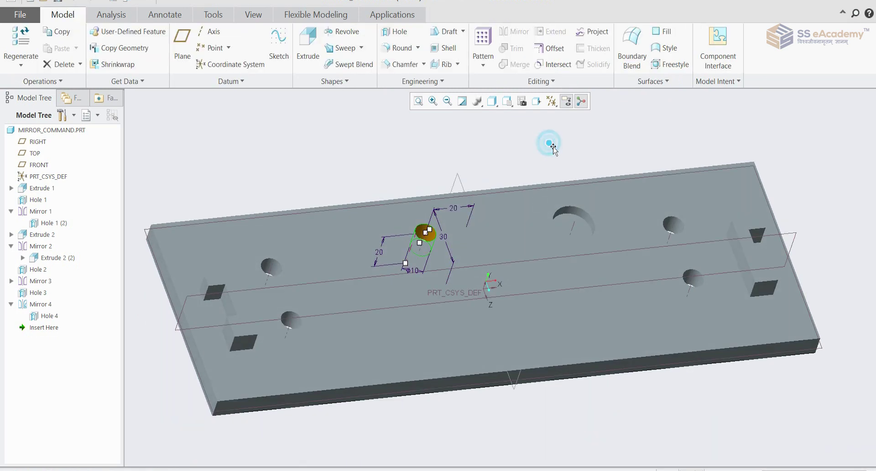
{"action": "left_click", "coordinate": [490, 151]}
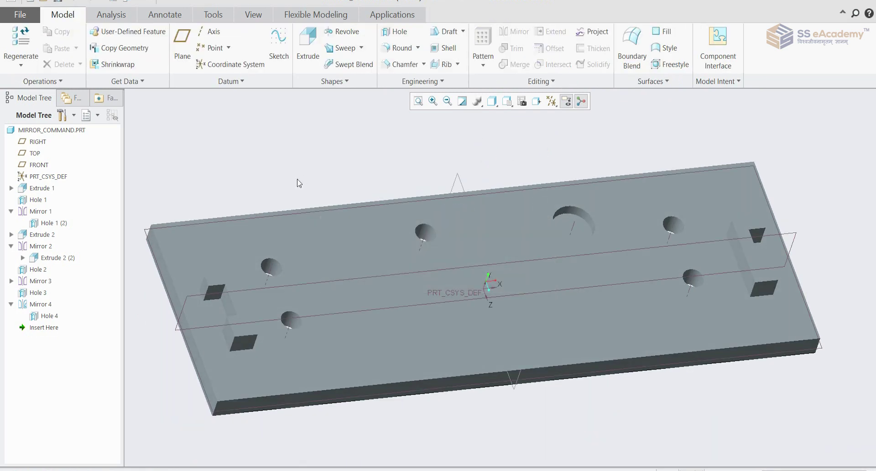
{"action": "middle_click_drag", "start_coordinate": [299, 183], "coordinate": [339, 231]}
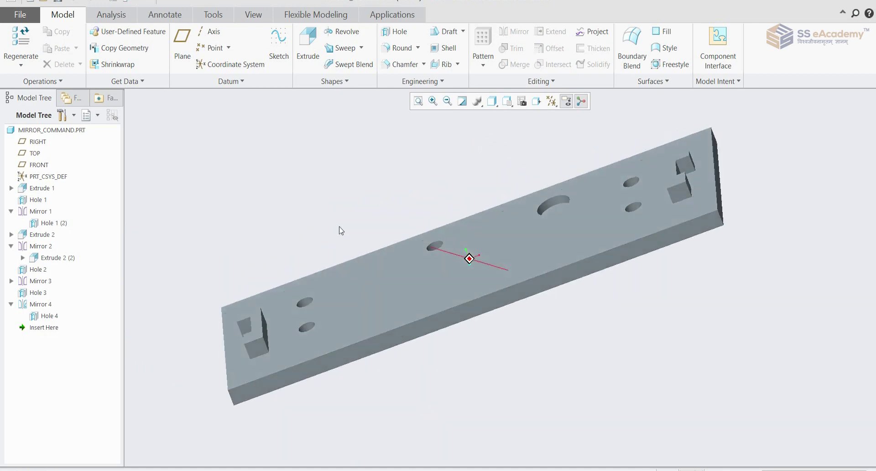
{"action": "middle_click_drag", "start_coordinate": [256, 222], "coordinate": [250, 170]}
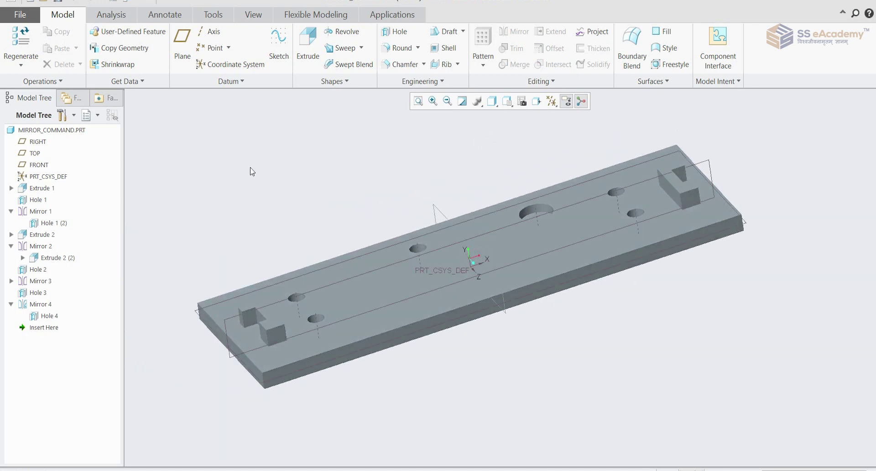
Round the upper short edge of the plate at the Hole 3 side with a radius of 5
{"action": "left_click", "coordinate": [402, 49]}
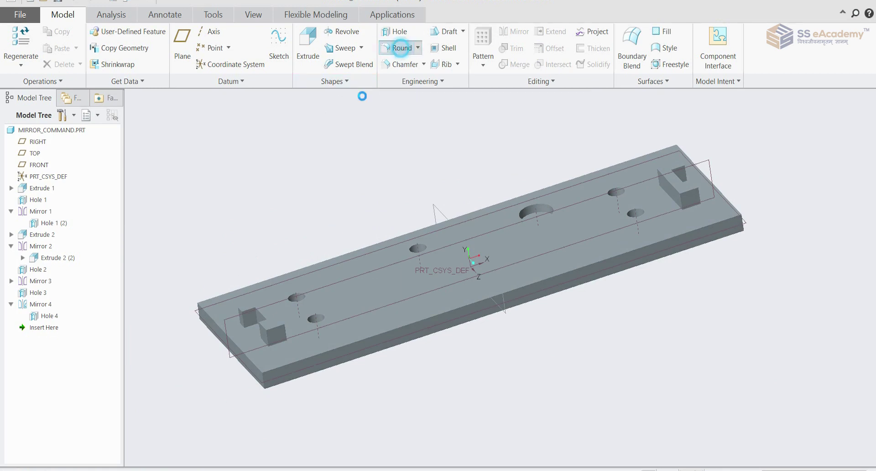
{"action": "left_click", "coordinate": [216, 323]}
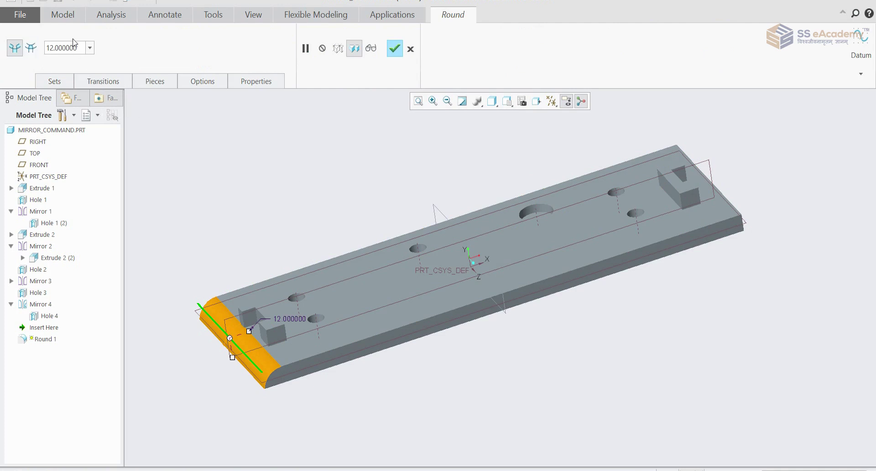
{"action": "left_click", "coordinate": [77, 54]}
{"action": "type", "text": "5"}
{"action": "key", "text": "Return"}
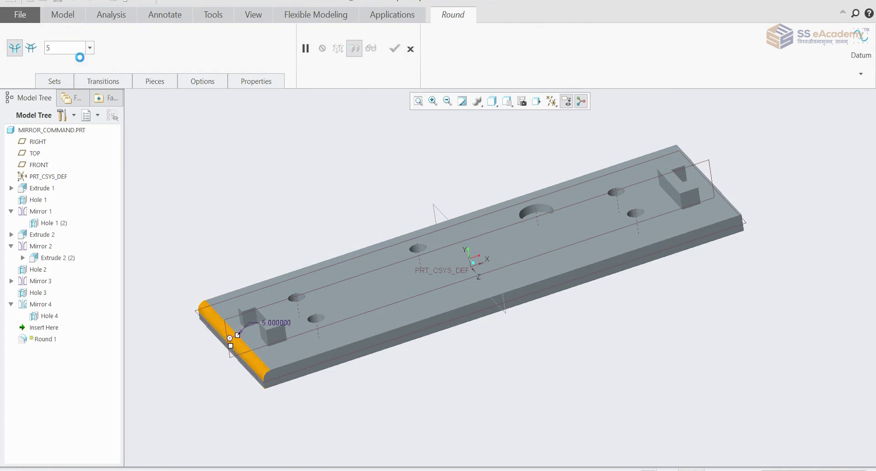
{"action": "left_click", "coordinate": [398, 51]}
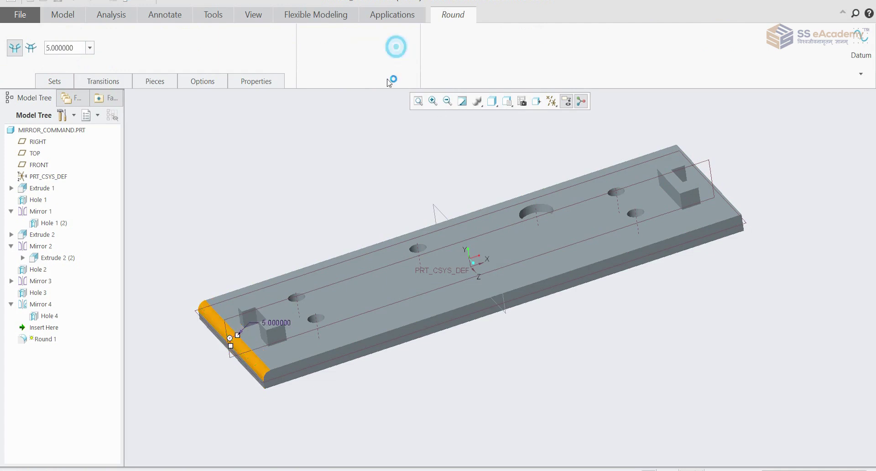
Select the edge round to try mirroring it, and undo the round
{"action": "left_click", "coordinate": [41, 327]}
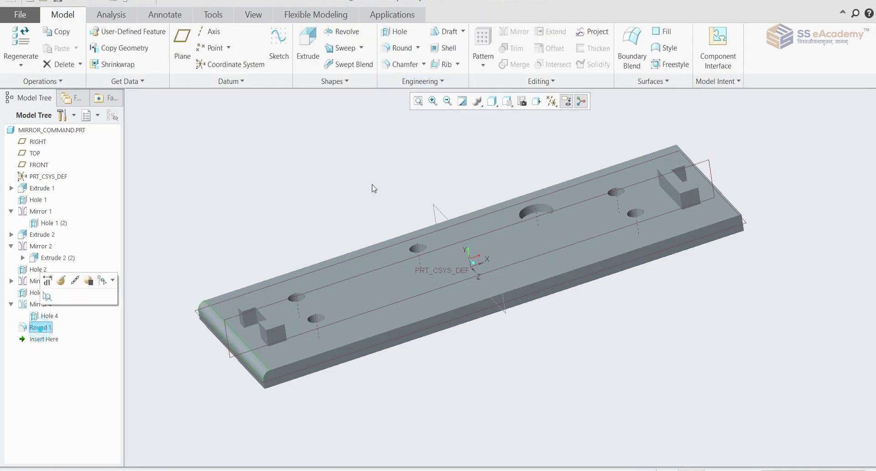
{"action": "left_click", "coordinate": [293, 188]}
{"action": "left_click", "coordinate": [44, 328]}
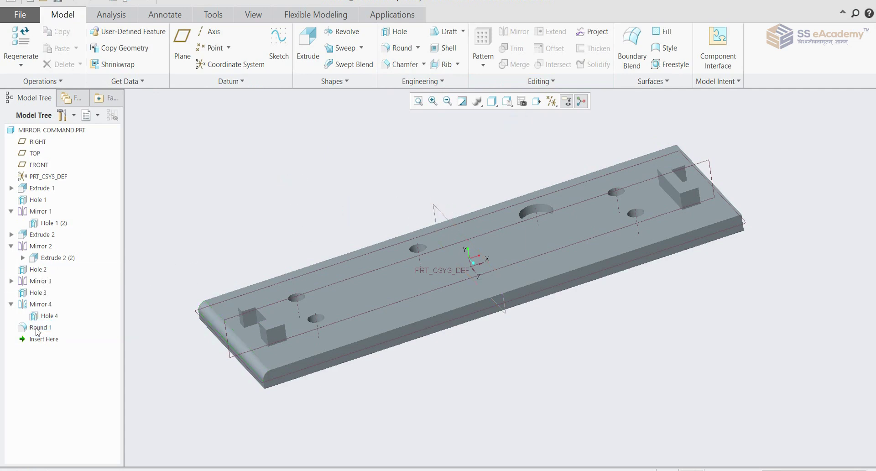
{"action": "left_click", "coordinate": [11, 303]}
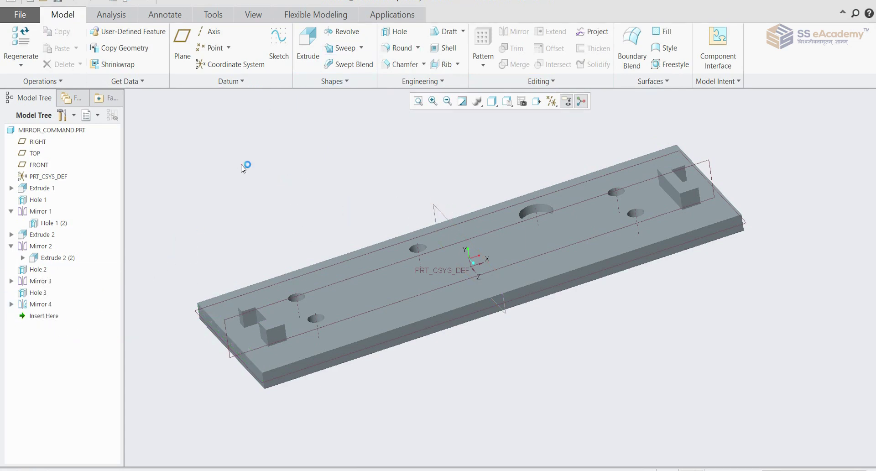
Reapply the round to the same short edge of the plate, and undo it again
{"action": "left_click", "coordinate": [402, 48]}
{"action": "middle_click", "coordinate": [335, 144]}
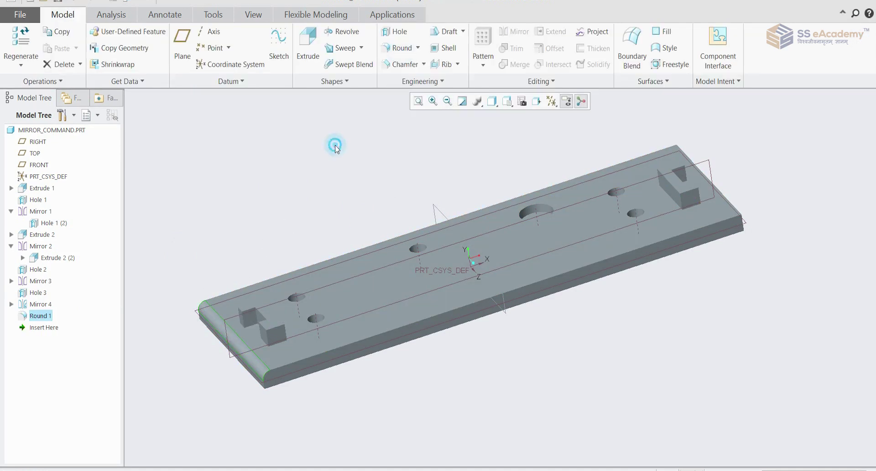
{"action": "left_click", "coordinate": [365, 187]}
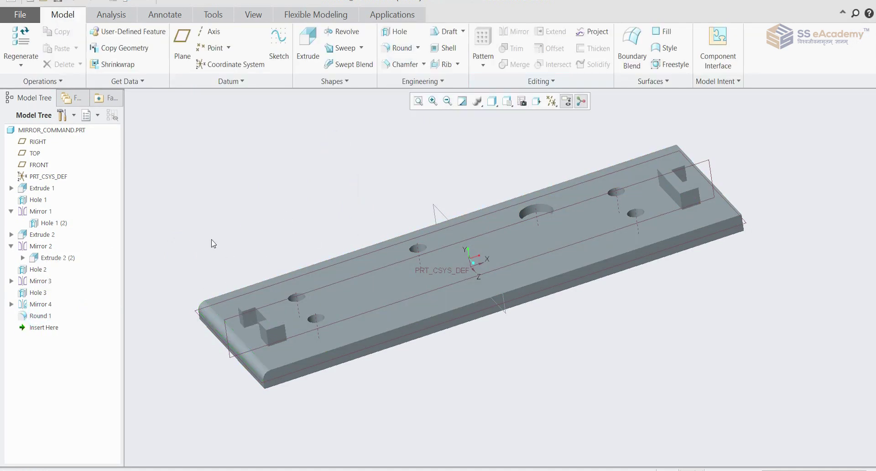
{"action": "key", "text": "ctrl+z"}
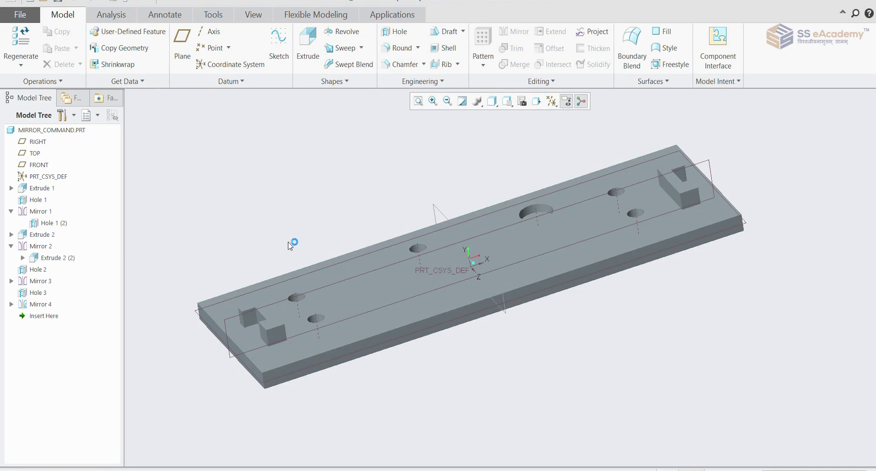